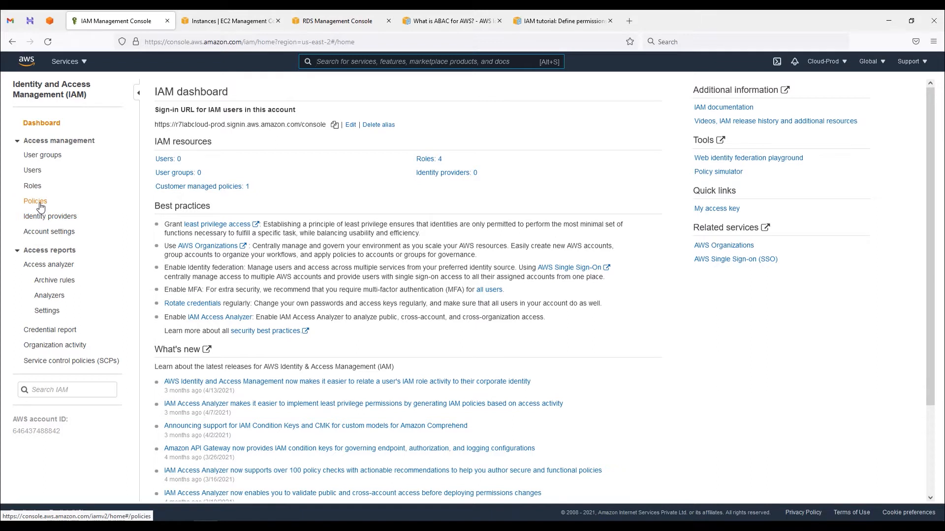
# Start creating a new IAM policy, checking its blank JSON and returning to the visual editor.
pyautogui.click(40, 205)
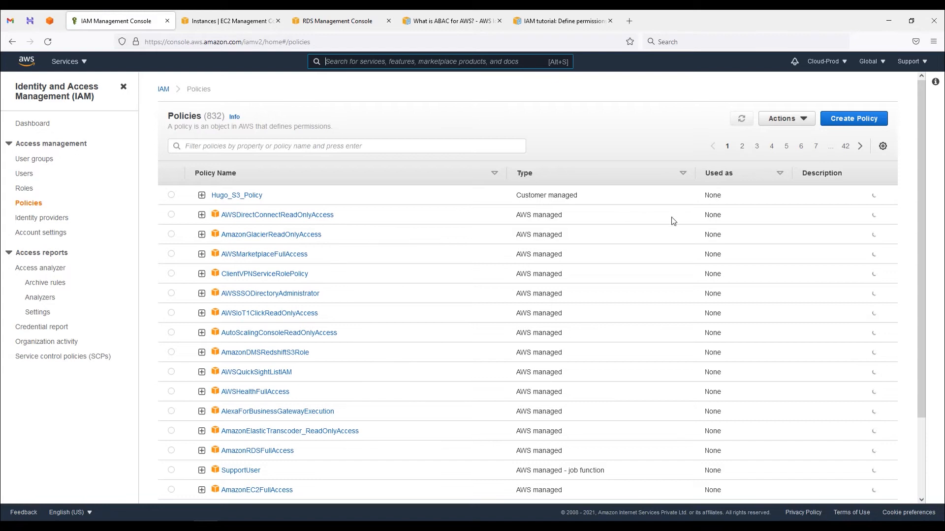
pyautogui.click(862, 125)
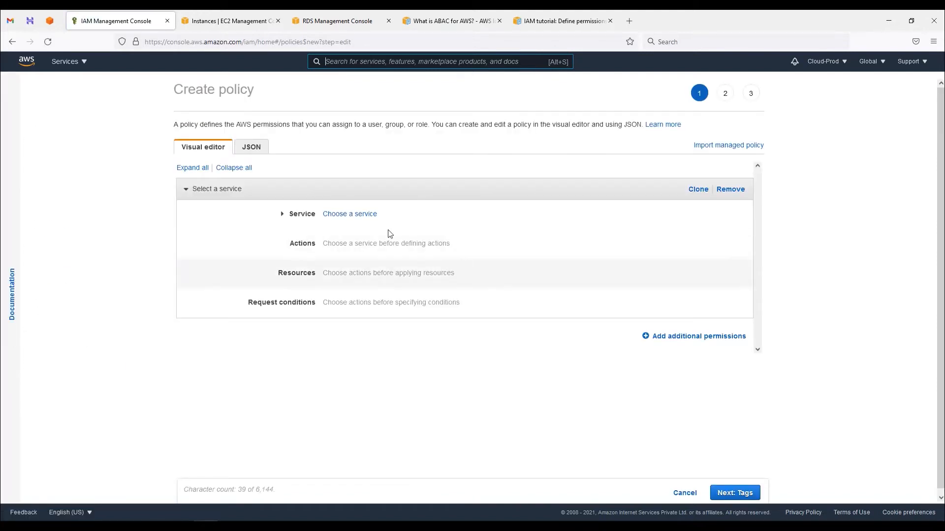
pyautogui.click(255, 149)
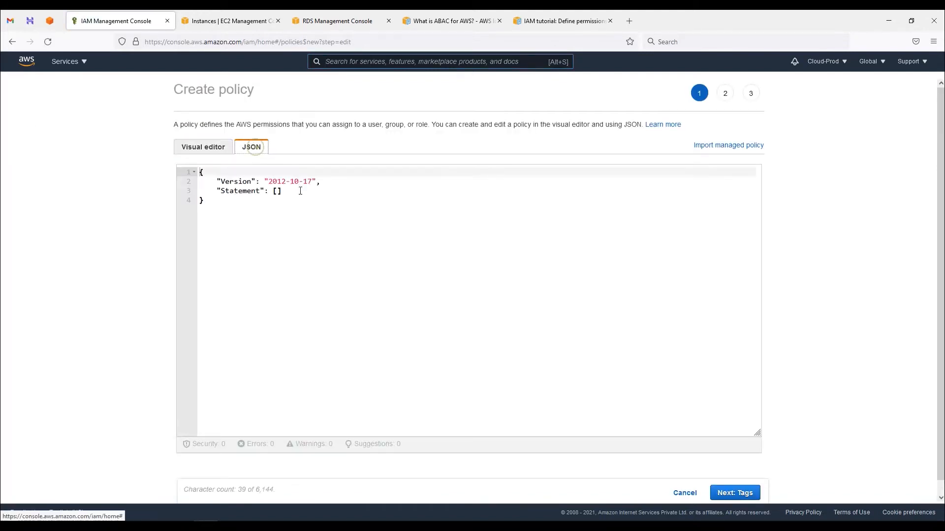
pyautogui.click(207, 152)
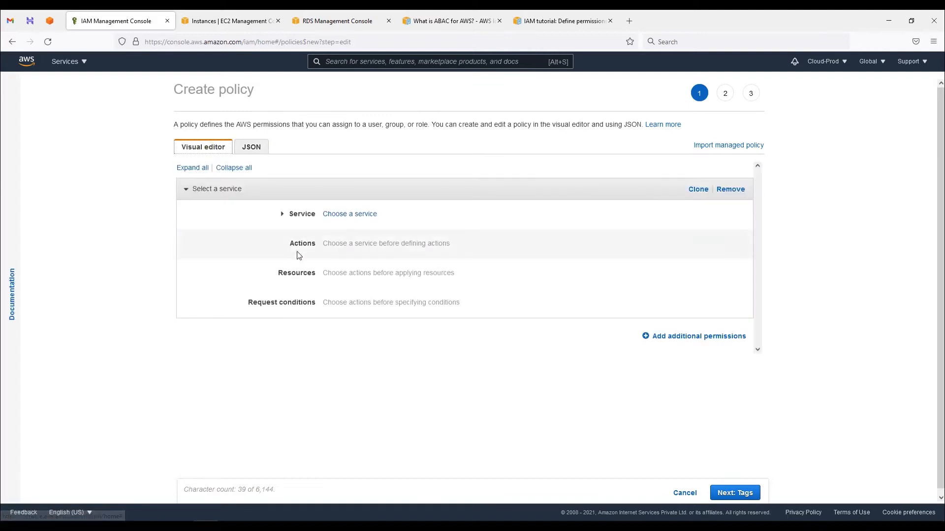
# Choose EC2 as the policy's service, filter its actions by "desc" and allow DescribeAccountAttributes.
pyautogui.click(344, 214)
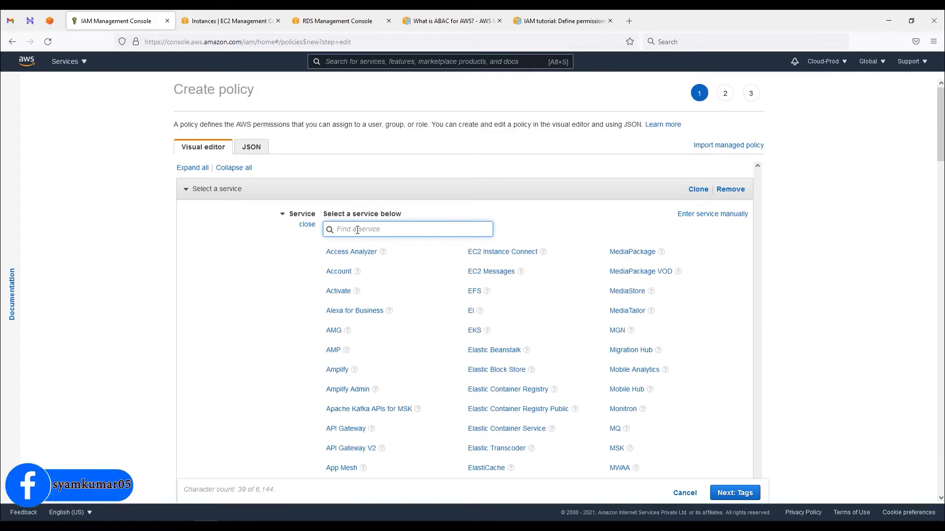
pyautogui.write('ec2')
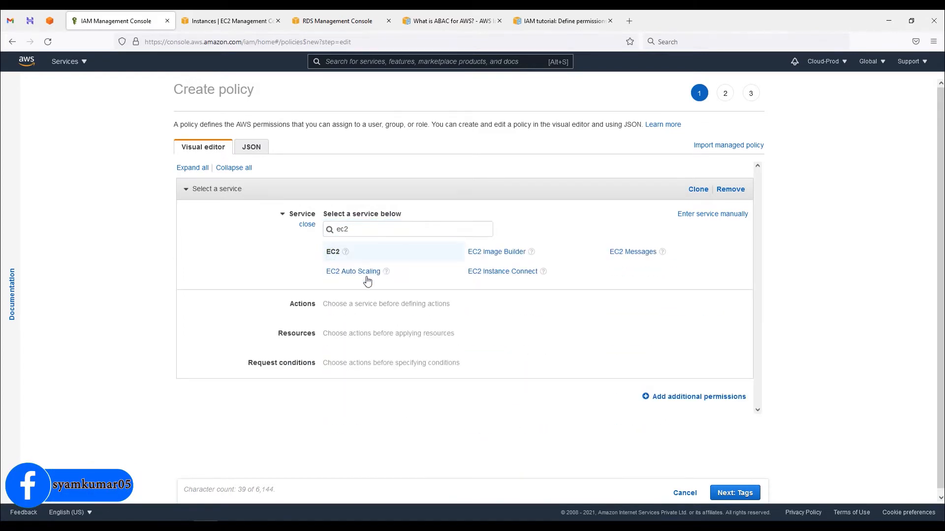
pyautogui.click(332, 252)
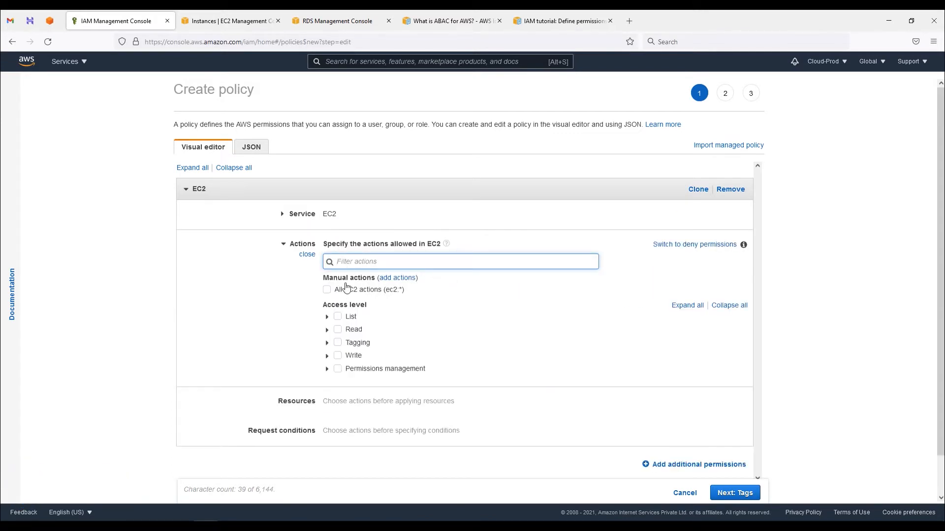
pyautogui.write('descir')
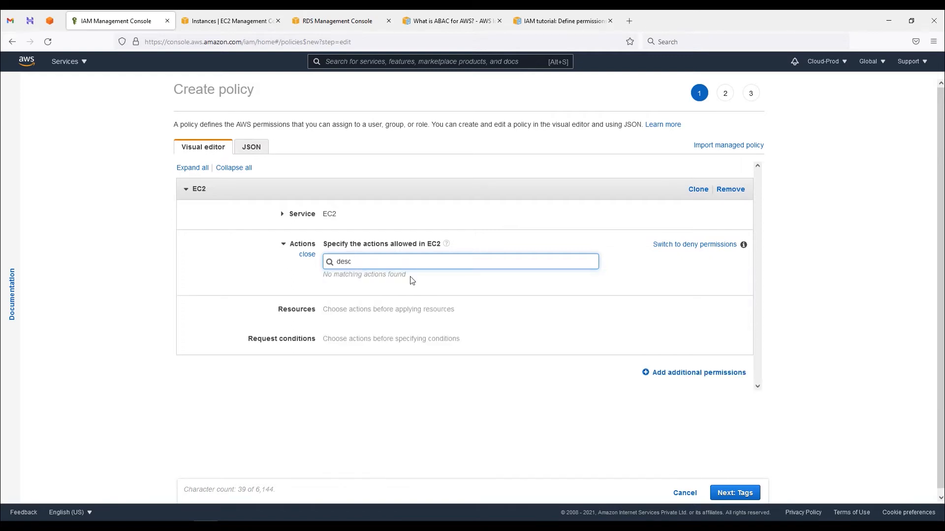
pyautogui.click(337, 285)
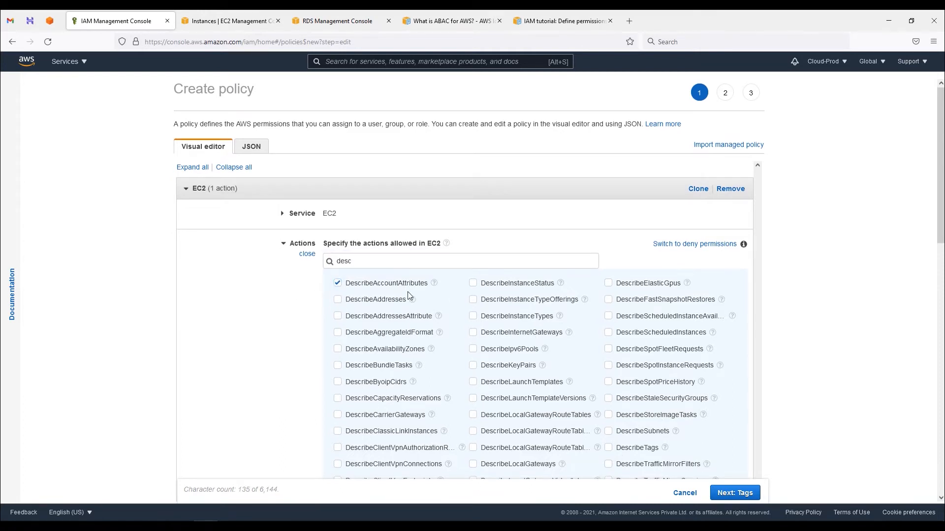
pyautogui.scroll(-3, 407, 295)
pyautogui.scroll(-1, 284, 283)
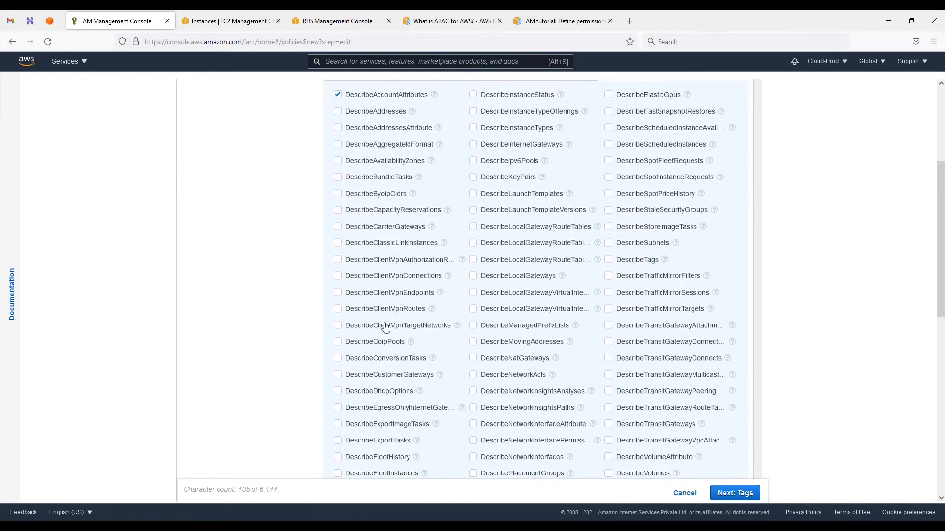
pyautogui.scroll(3, 386, 327)
pyautogui.click(307, 213)
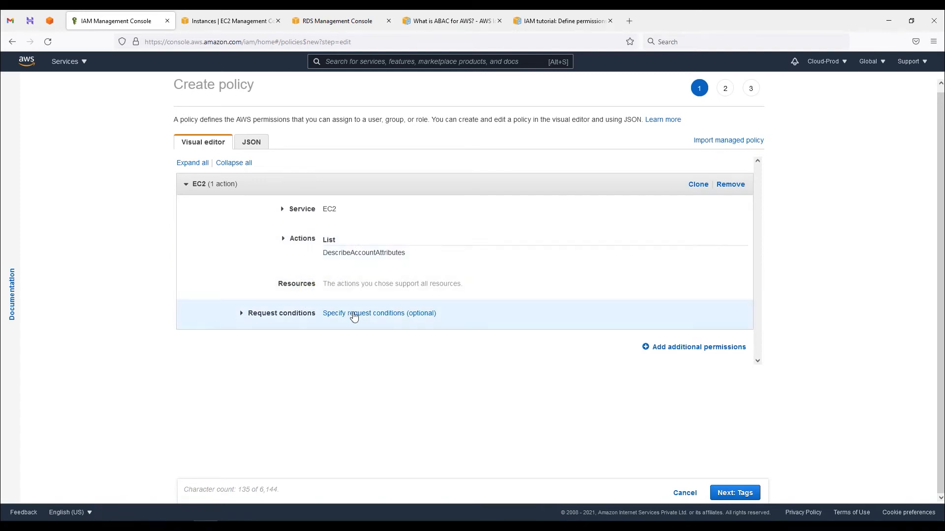
# Examine the request condition options and global condition keys available for the EC2 permission without adding a condition.
pyautogui.click(270, 314)
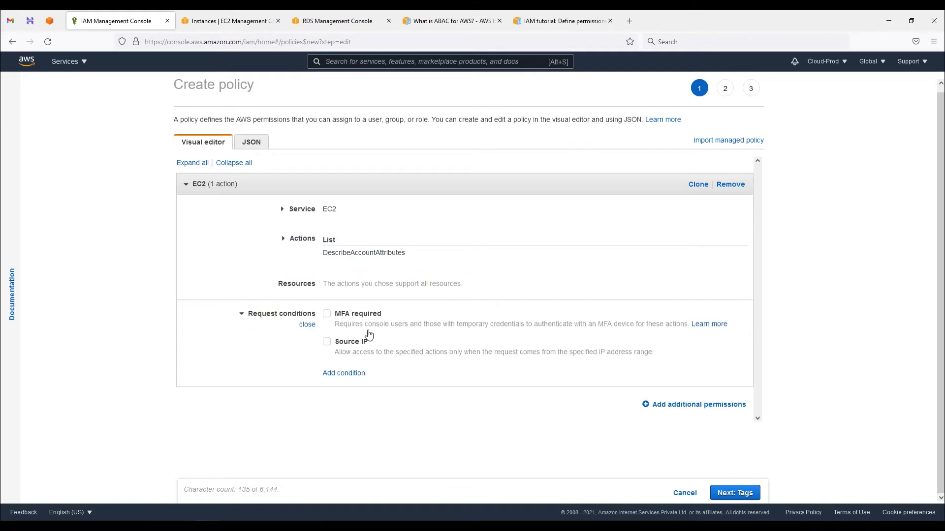
pyautogui.click(353, 374)
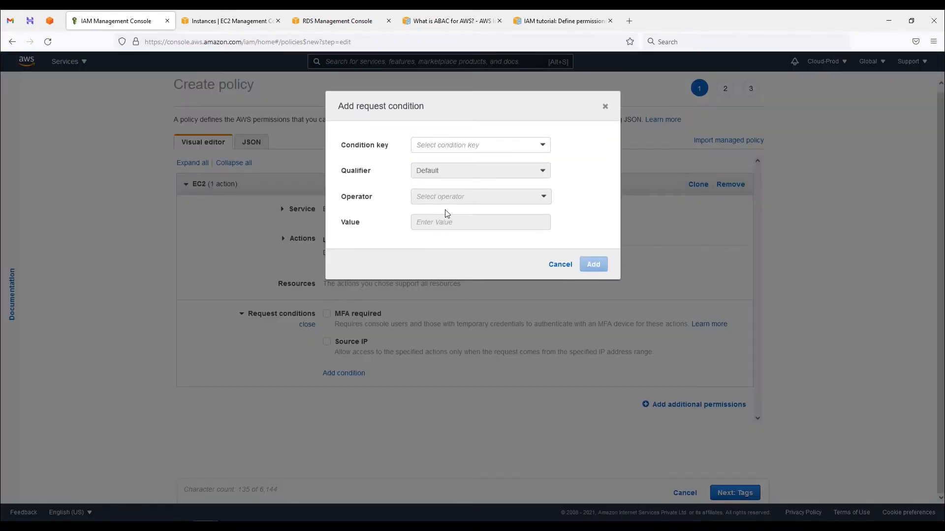
pyautogui.click(542, 146)
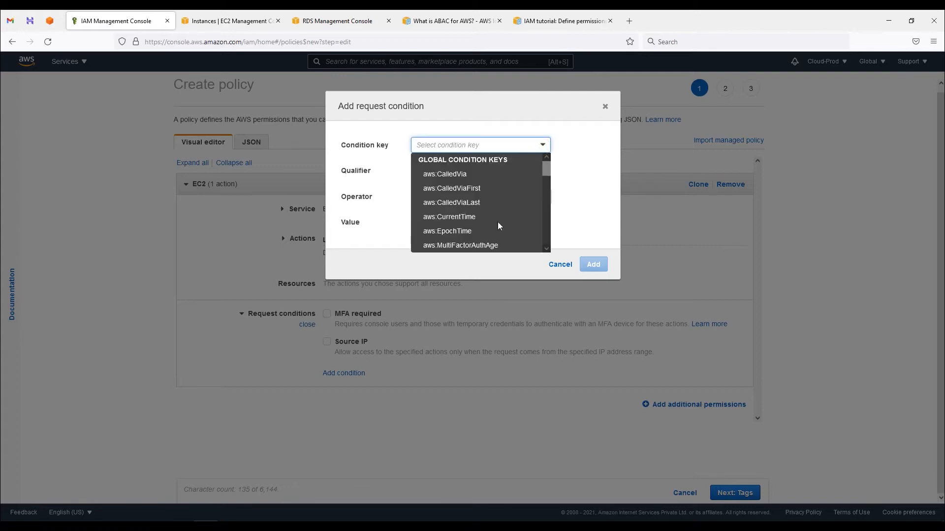
pyautogui.scroll(-4, 476, 215)
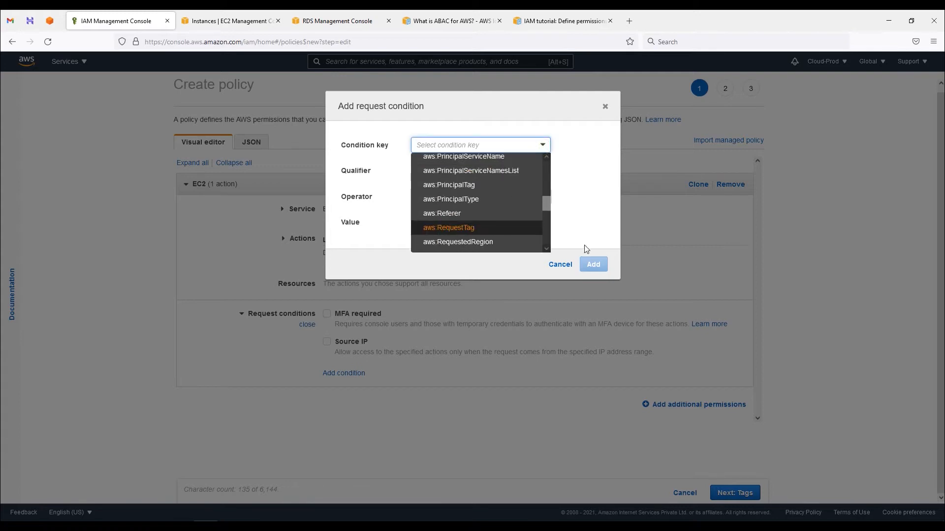
pyautogui.click(560, 266)
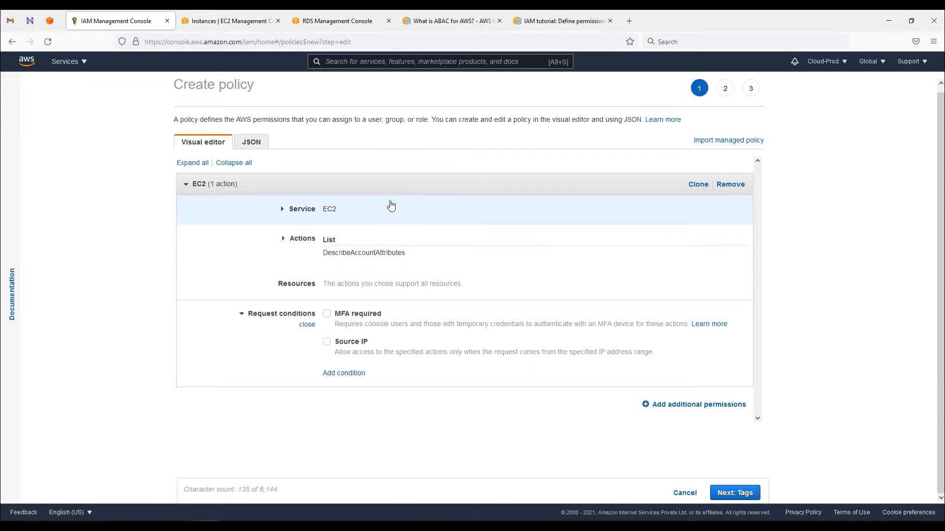
# Clear all of the new policy's existing JSON code.
pyautogui.click(255, 146)
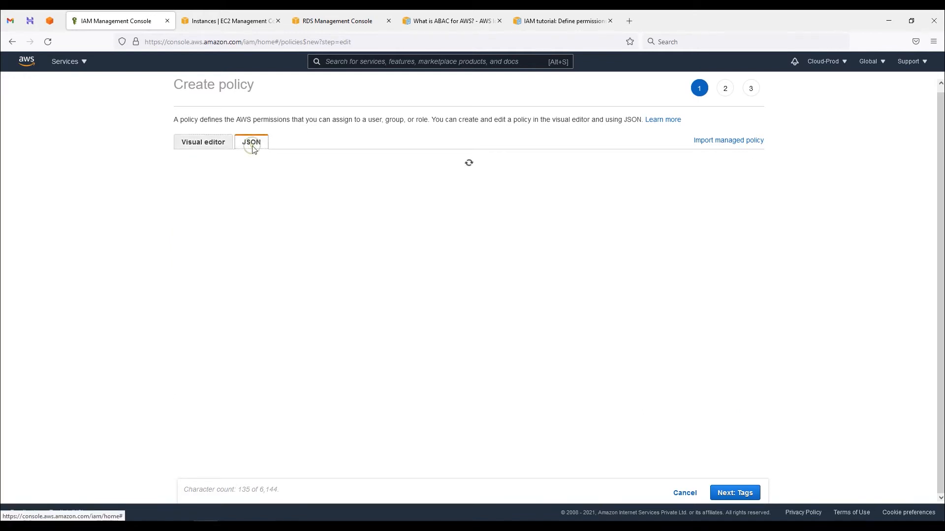
pyautogui.moveTo(304, 224); pyautogui.dragTo(426, 224)
pyautogui.moveTo(221, 280); pyautogui.dragTo(205, 167)
pyautogui.press('Delete')
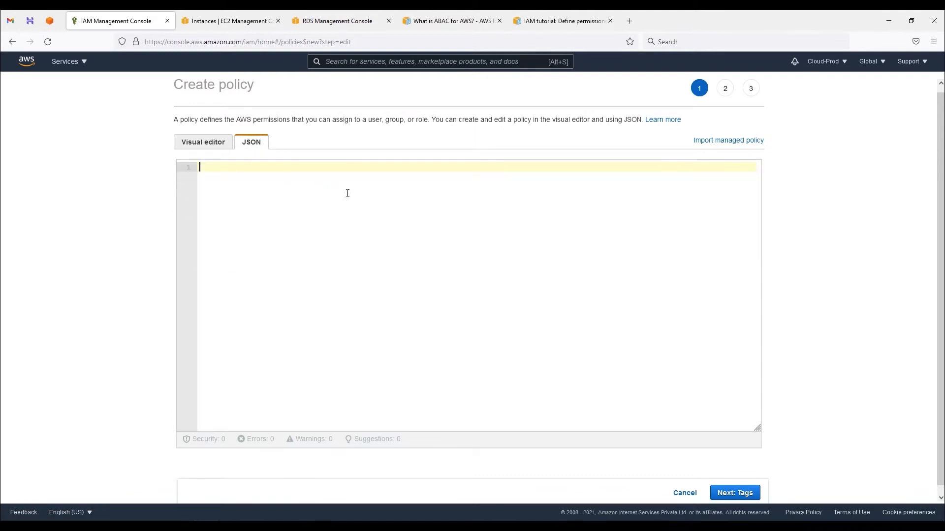
# Switch to abac-iam-policy.json in Notepad and examine the action allowed by the RDSReadOnlyAccess statement.
pyautogui.click(230, 526)
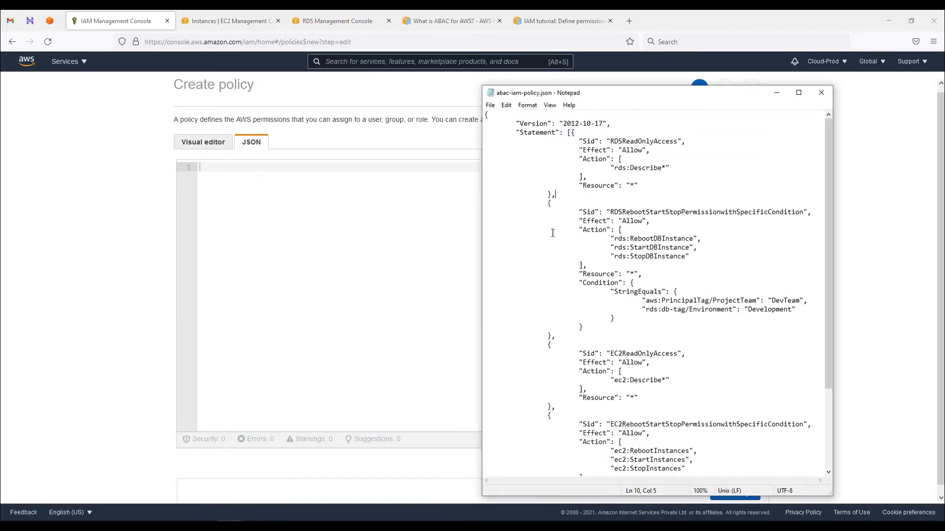
pyautogui.moveTo(709, 93); pyautogui.dragTo(709, 16)
pyautogui.moveTo(610, 11); pyautogui.dragTo(610, 9)
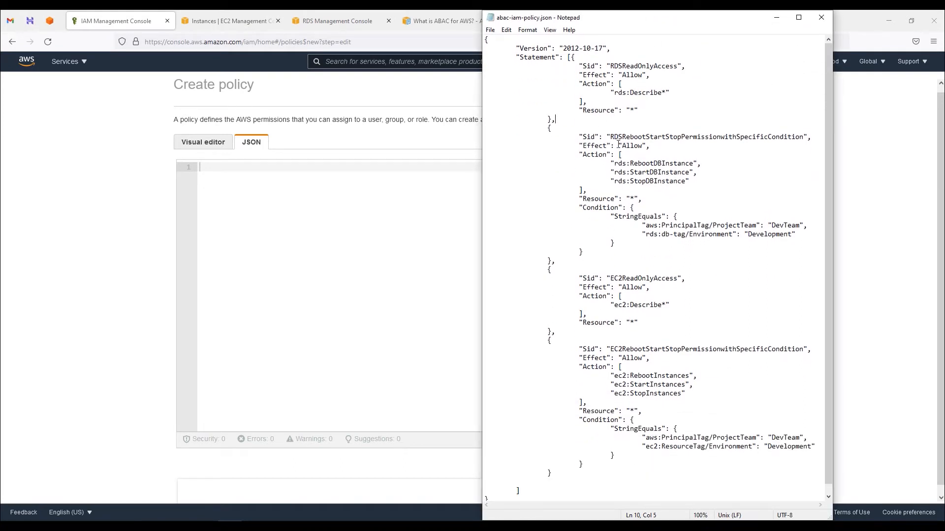
pyautogui.click(617, 94)
pyautogui.click(615, 98)
pyautogui.moveTo(614, 93); pyautogui.dragTo(668, 94)
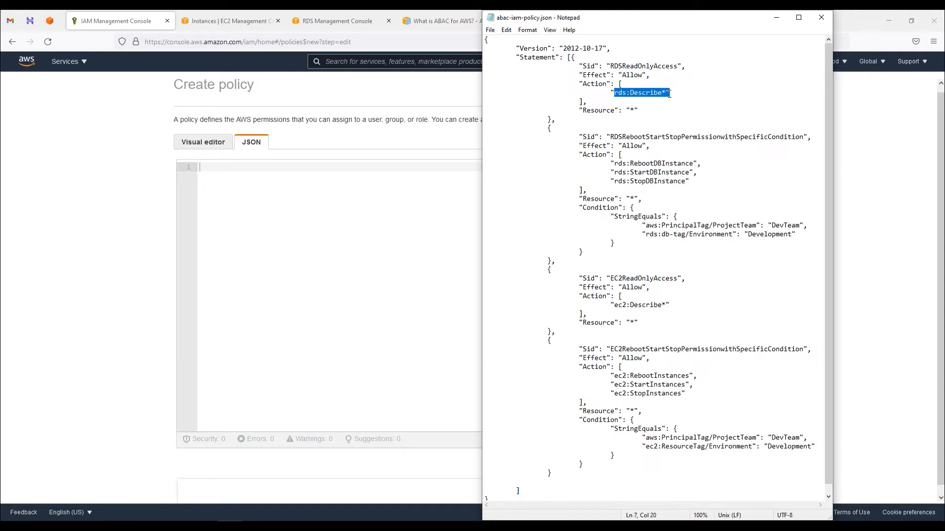
# Examine the reboot, start and stop actions and the ProjectTeam and Environment tag conditions in the second RDS statement.
pyautogui.click(610, 137)
pyautogui.moveTo(614, 163); pyautogui.dragTo(653, 181)
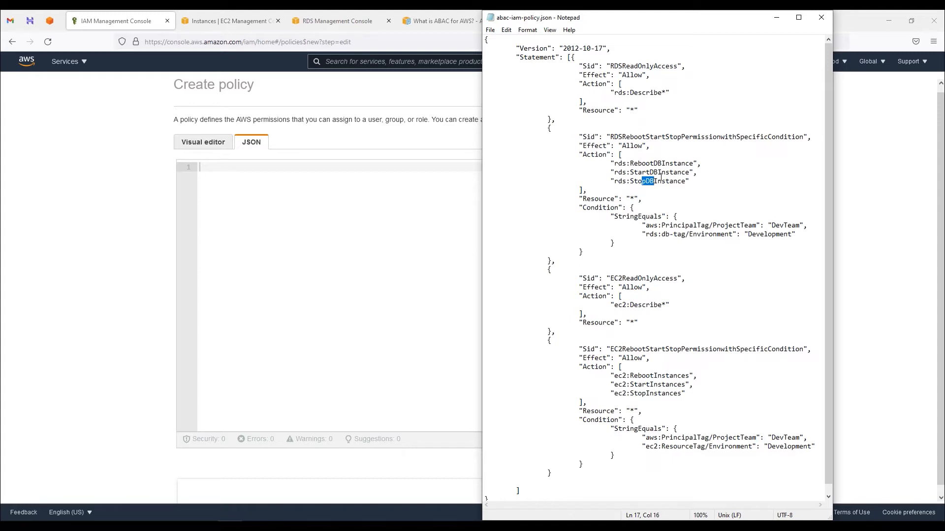
pyautogui.moveTo(668, 163); pyautogui.dragTo(672, 164)
pyautogui.moveTo(583, 209); pyautogui.dragTo(754, 225)
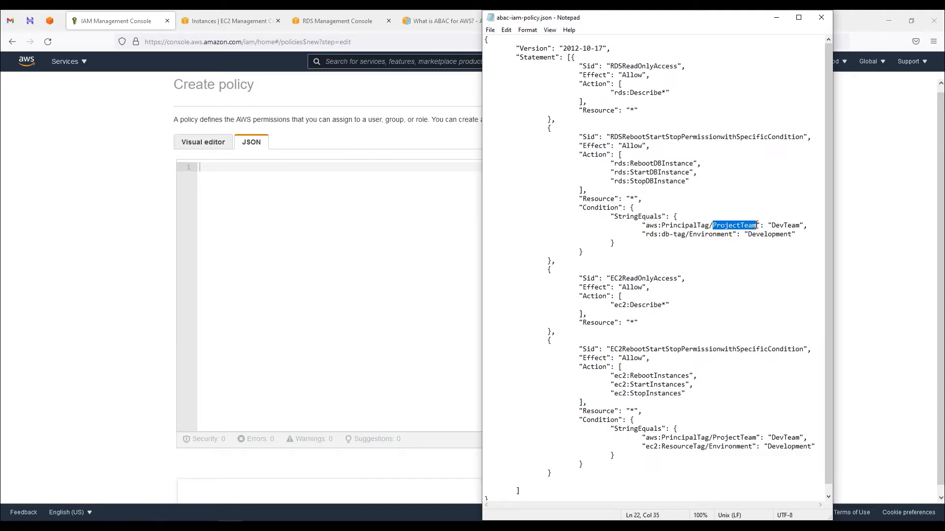
pyautogui.moveTo(765, 228); pyautogui.dragTo(775, 228)
pyautogui.moveTo(690, 235); pyautogui.dragTo(789, 234)
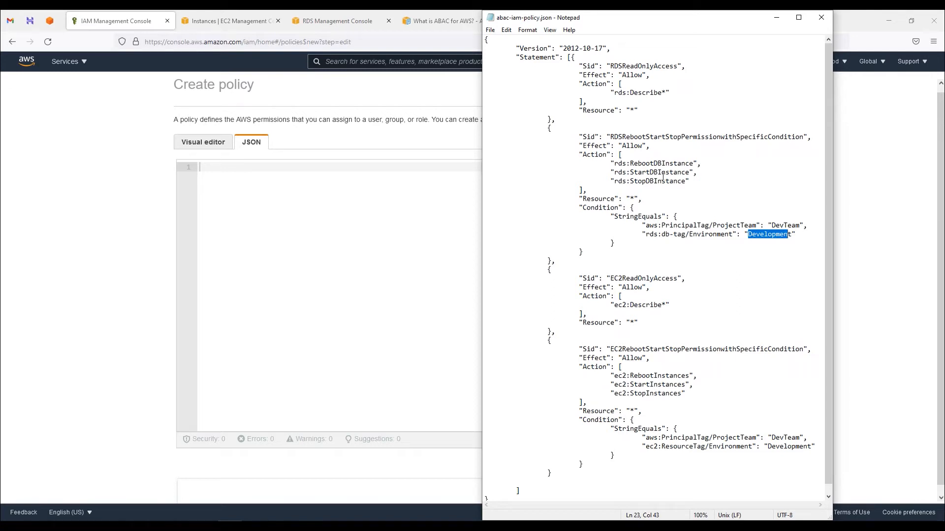
# Examine the actions allowed by the two EC2 statements in the policy file.
pyautogui.scroll(-1, 666, 280)
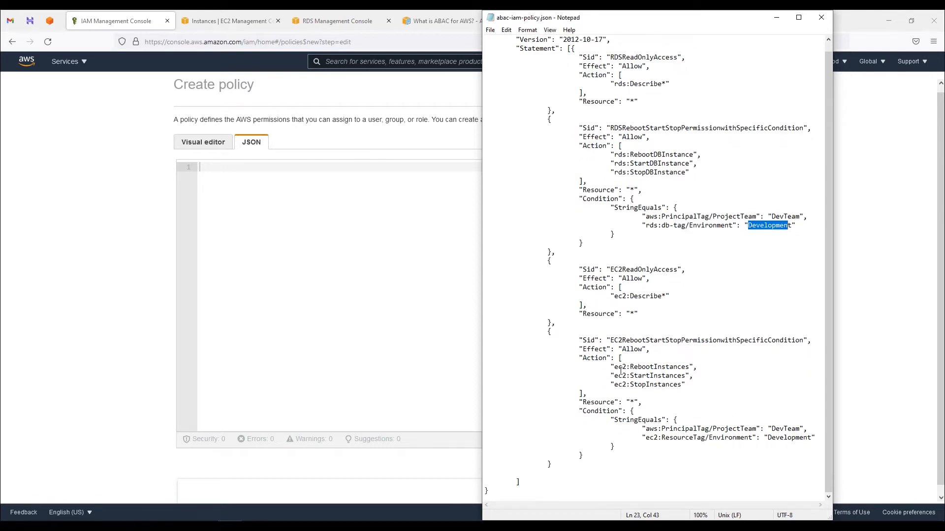
pyautogui.moveTo(618, 369); pyautogui.dragTo(685, 393)
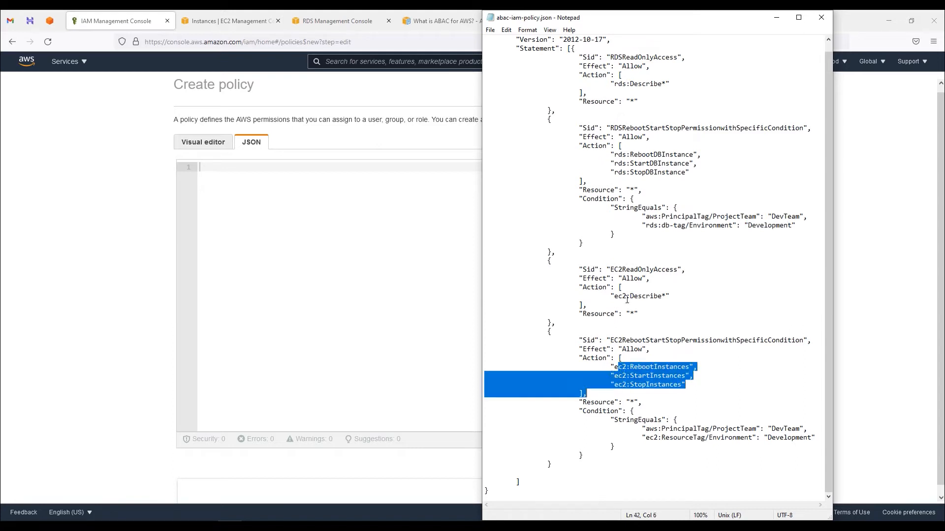
pyautogui.moveTo(623, 296); pyautogui.dragTo(686, 306)
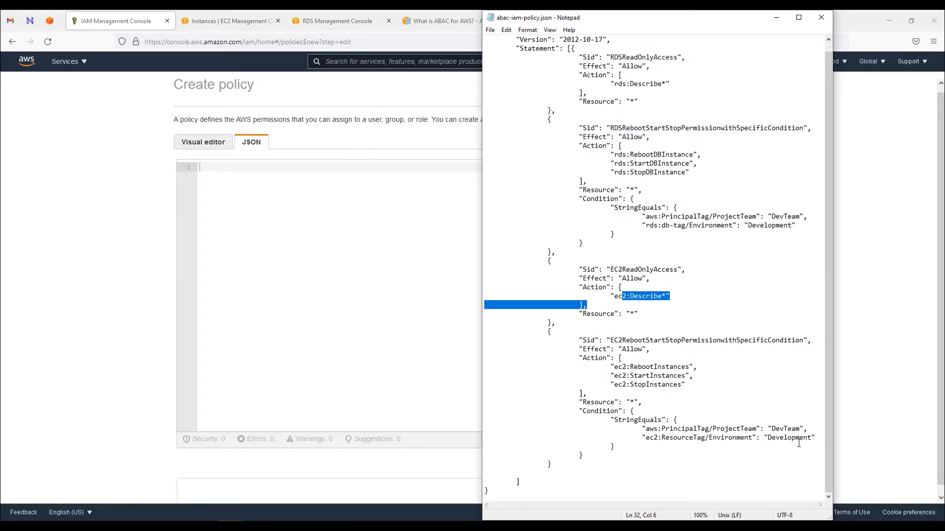
# Copy the entire abac-iam-policy.json text into the new IAM policy's empty JSON editor.
pyautogui.click(677, 284)
pyautogui.hotkey('ctrl', 'a')
pyautogui.hotkey('ctrl', 'c')
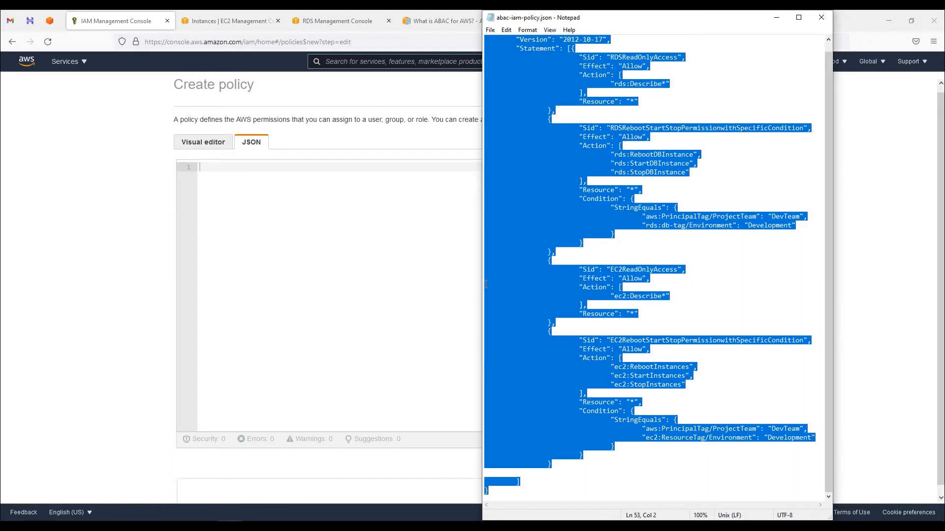
pyautogui.click(286, 219)
pyautogui.hotkey('ctrl', 'v')
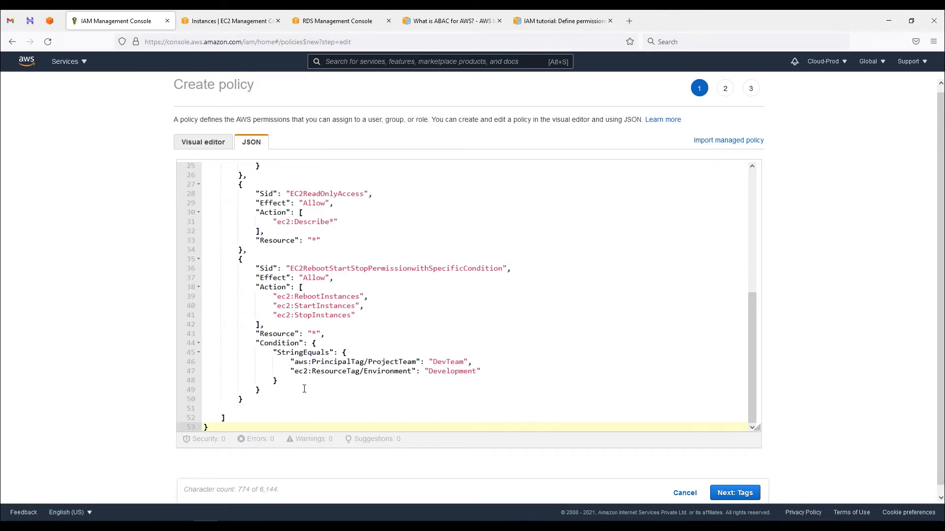
pyautogui.click(325, 402)
pyautogui.scroll(-1, 363, 377)
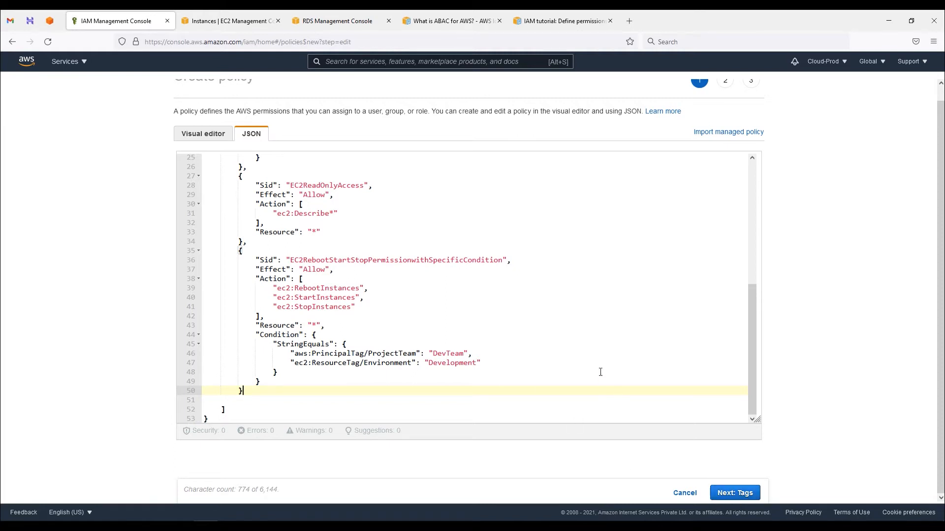
# Review both RDS permission blocks in the visual editor, including the request conditions of the reboot, start and stop block.
pyautogui.click(198, 136)
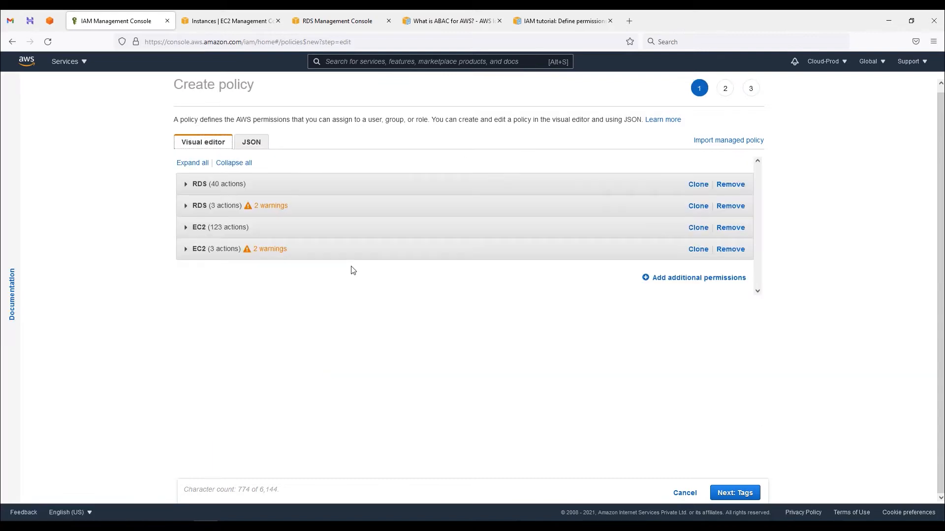
pyautogui.click(186, 187)
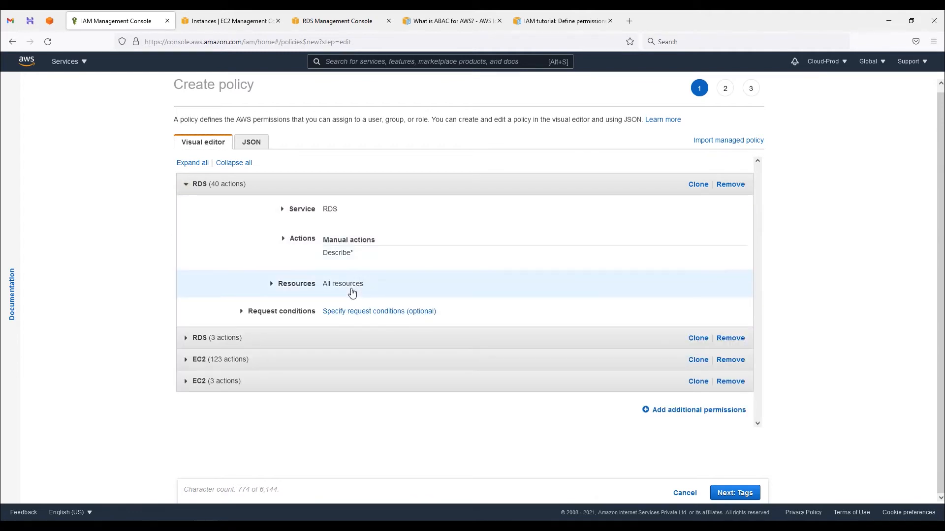
pyautogui.click(186, 185)
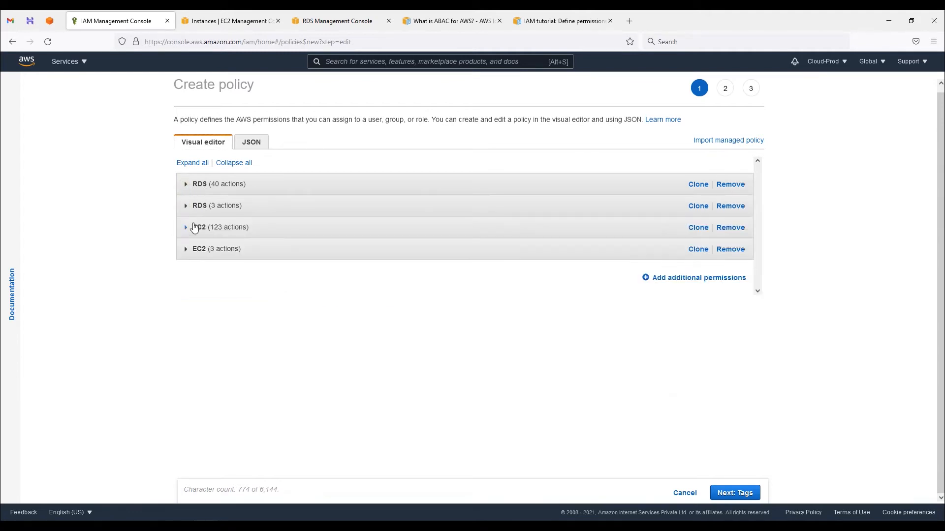
pyautogui.click(185, 206)
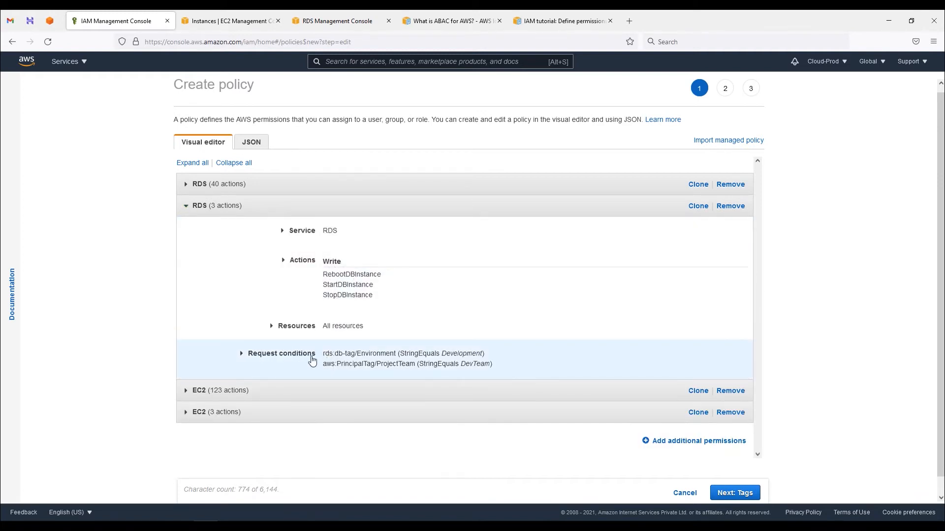
pyautogui.click(276, 355)
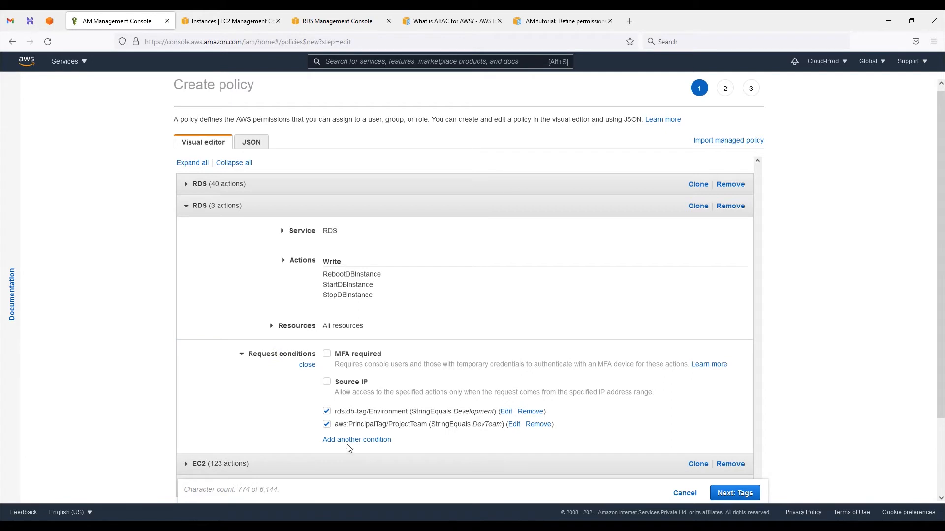
# Inspect the Environment and ProjectTeam condition settings of the RDS reboot, start and stop block, leaving both unchanged.
pyautogui.click(506, 412)
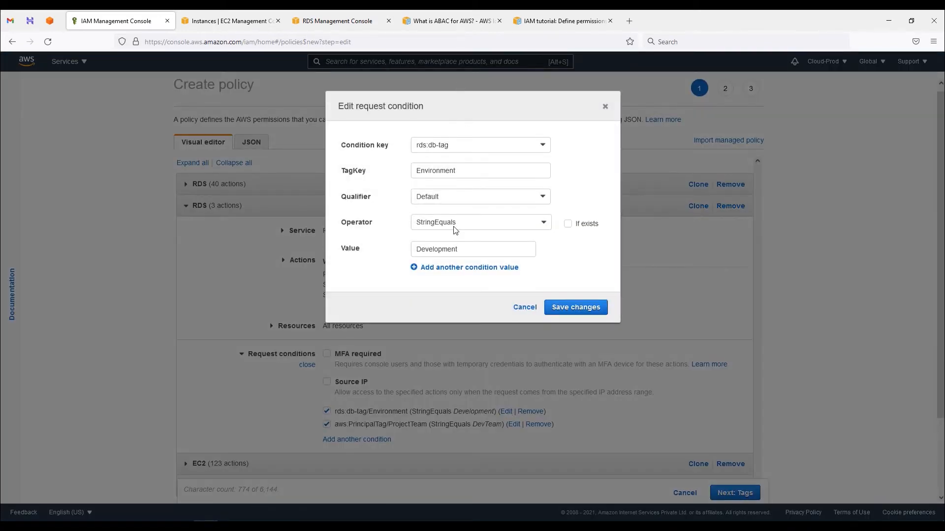
pyautogui.doubleClick(463, 172)
pyautogui.moveTo(447, 250); pyautogui.dragTo(451, 250)
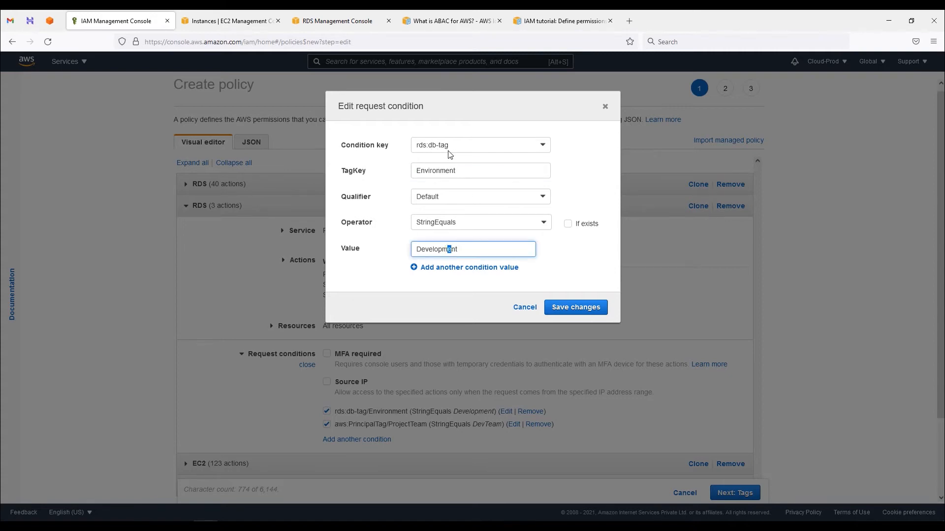
pyautogui.click(525, 307)
pyautogui.click(514, 425)
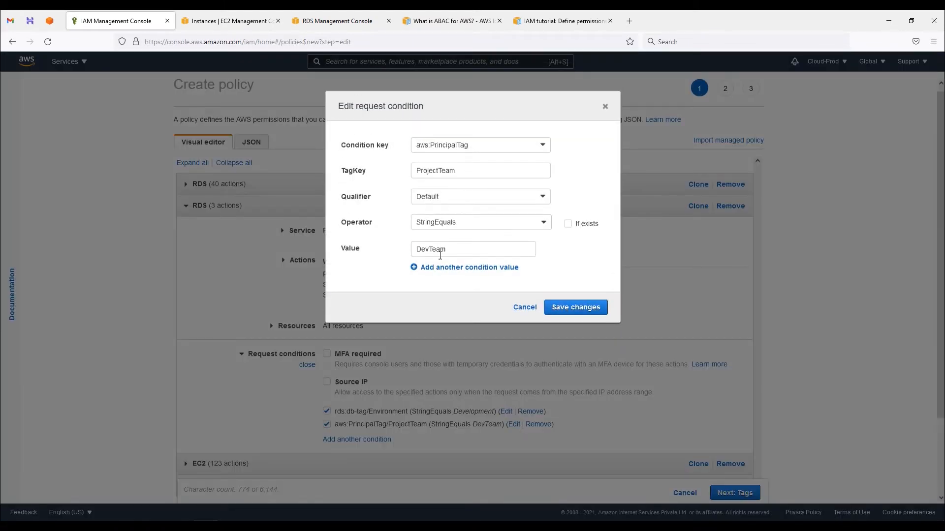
pyautogui.click(535, 310)
# Review the actions and request conditions of the EC2 reboot, start and stop block in the visual editor.
pyautogui.scroll(-2, 422, 382)
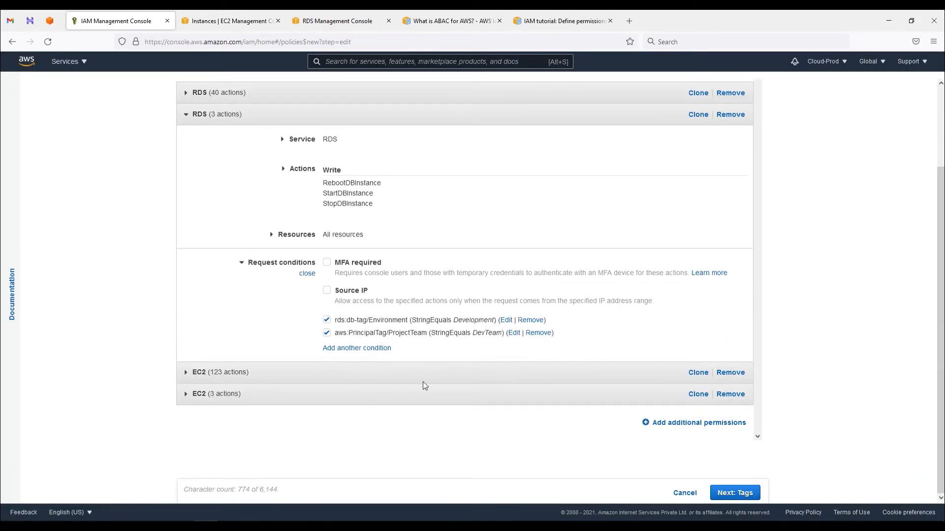
pyautogui.click(185, 119)
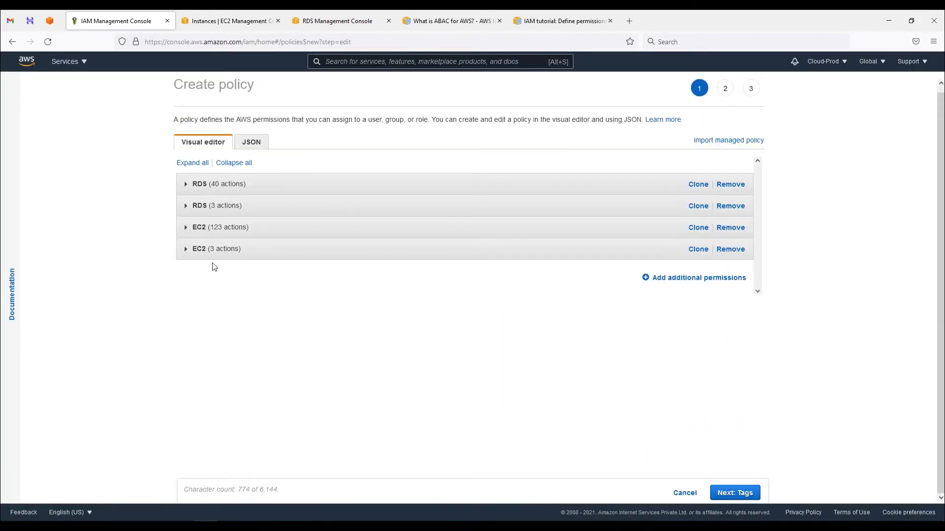
pyautogui.click(209, 250)
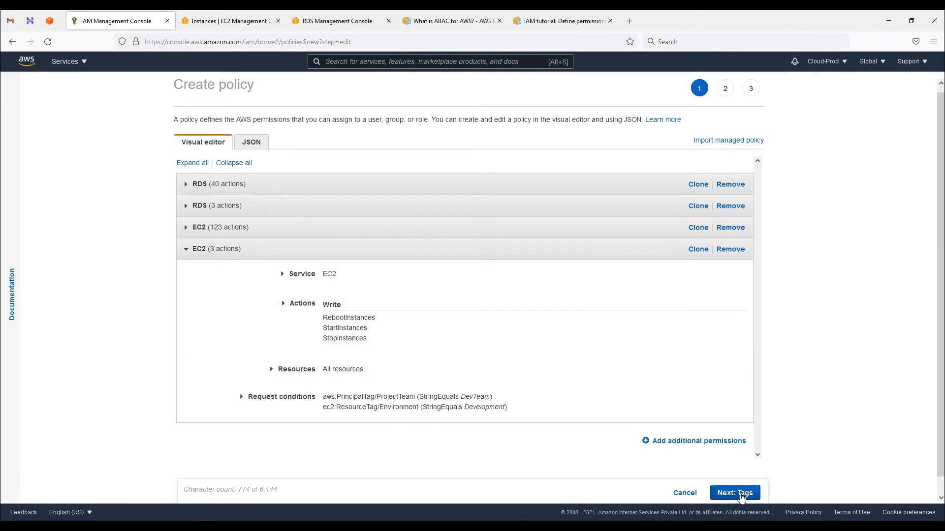
# Continue to the policy's tags and add a tag with key Name and value ABAC-Demo.
pyautogui.click(747, 498)
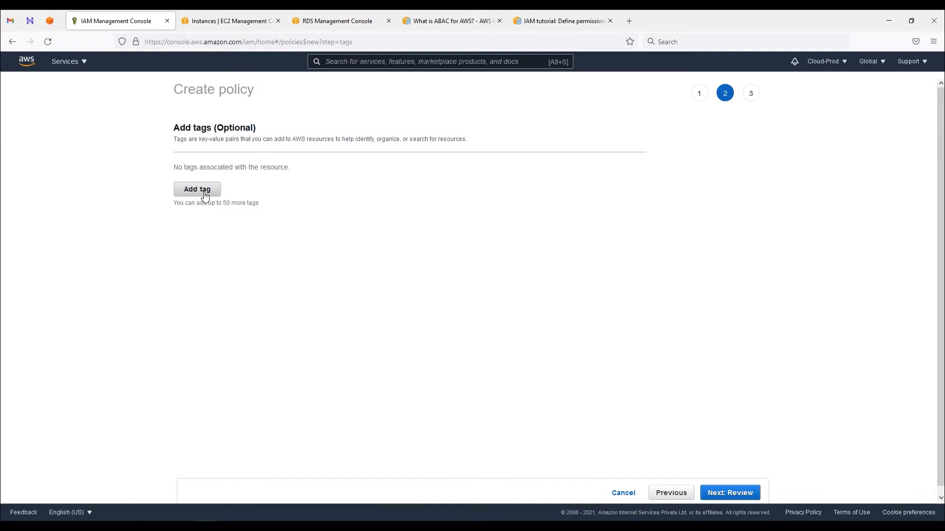
pyautogui.click(202, 191)
pyautogui.write('Name')
pyautogui.press('Tab')
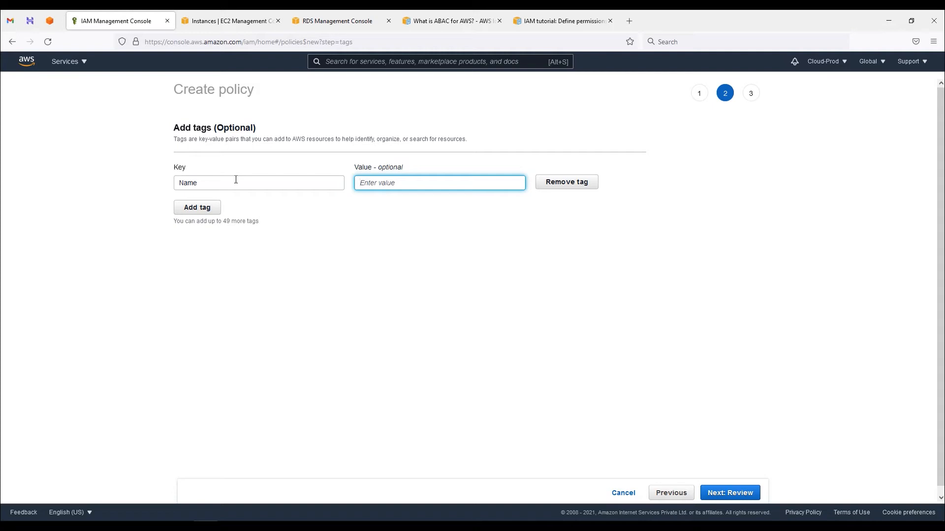
pyautogui.write('AB')
pyautogui.write('-Demo')
pyautogui.click(478, 242)
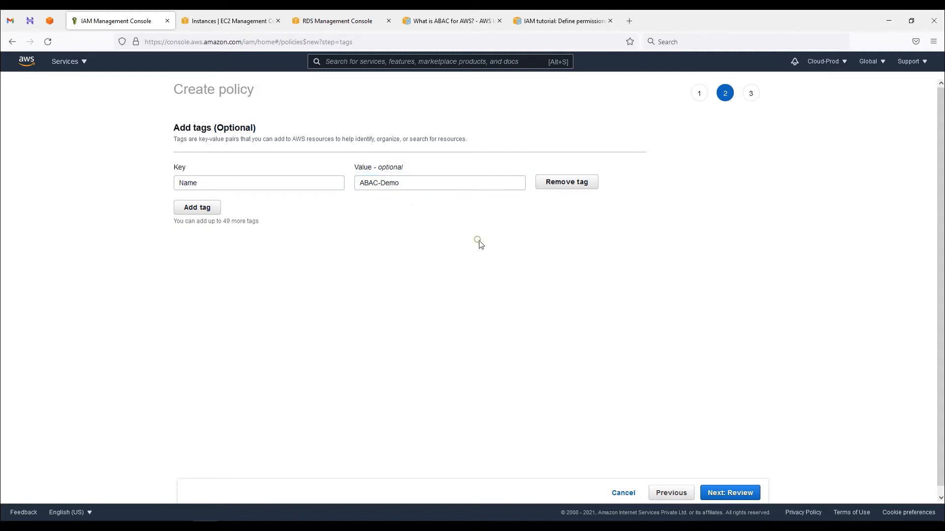
# Reuse the tag value ABAC-Demo as the policy name, enter the description Demo, and create the policy.
pyautogui.tripleClick(417, 183)
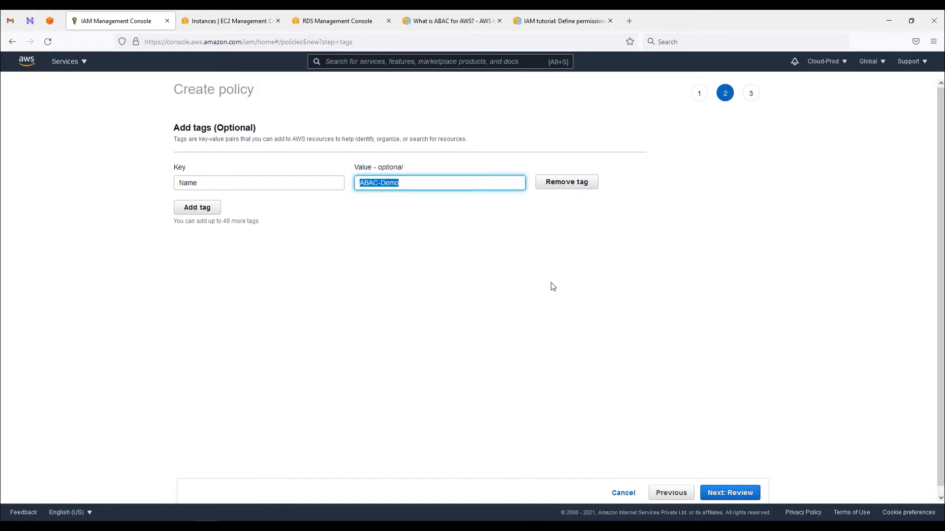
pyautogui.click(741, 493)
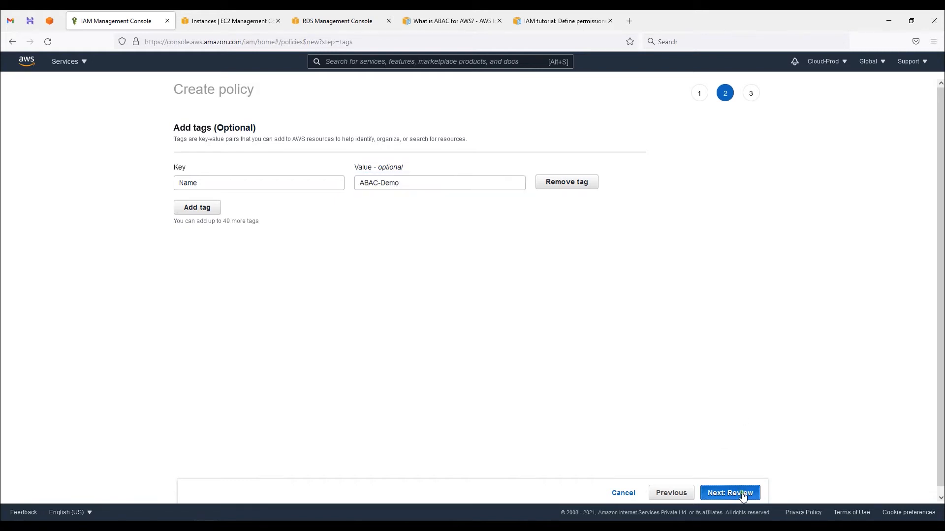
pyautogui.click(284, 155)
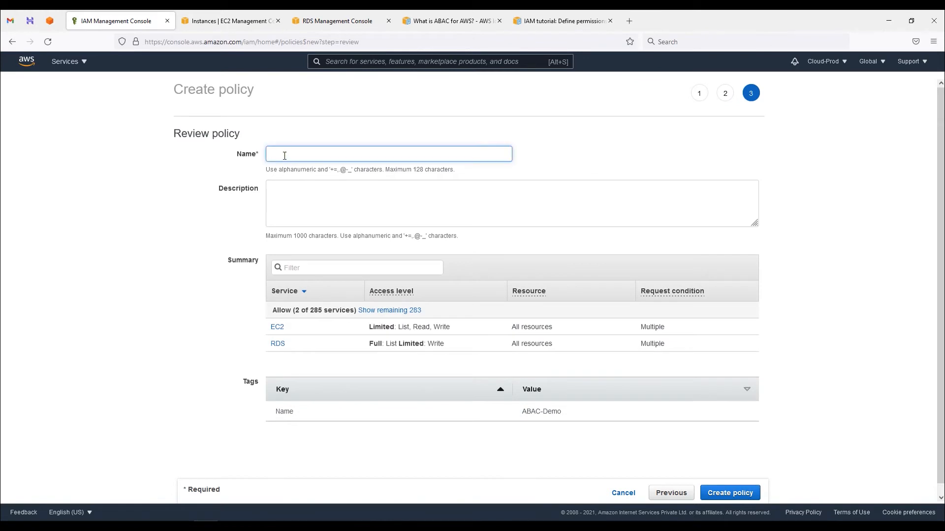
pyautogui.hotkey('ctrl', 'v')
pyautogui.click(301, 203)
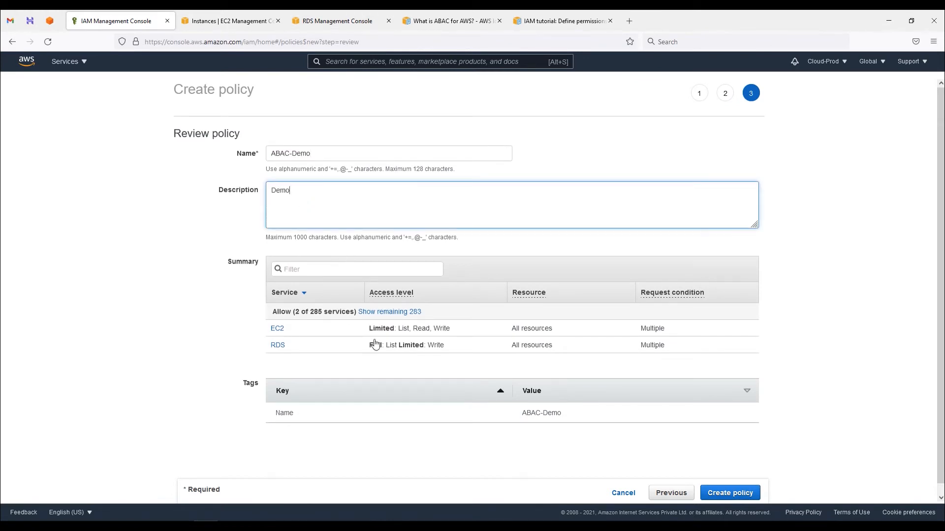
pyautogui.scroll(-1, 670, 364)
pyautogui.click(728, 496)
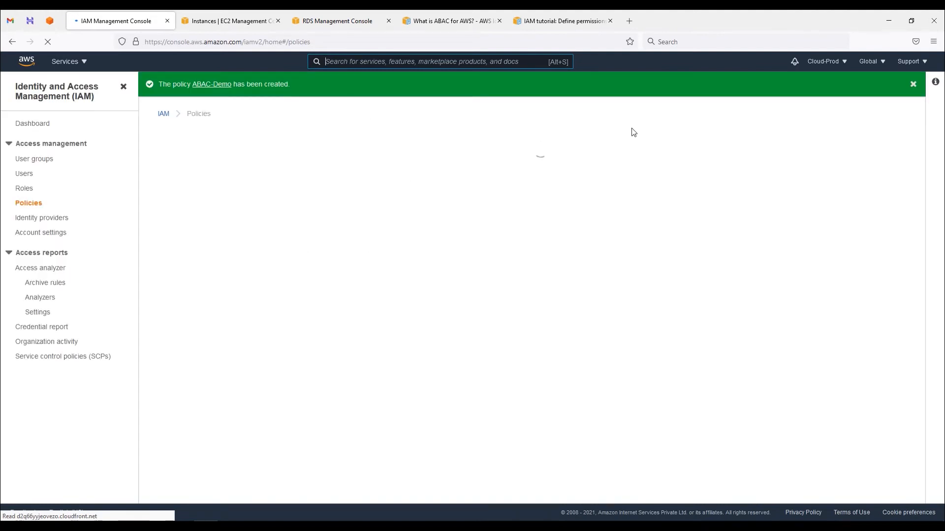
pyautogui.click(915, 86)
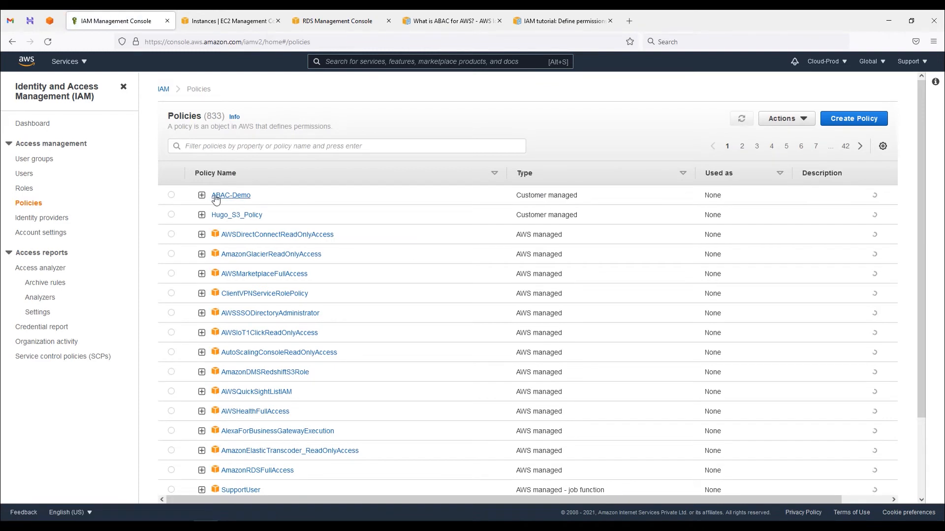
# Expand the ABAC-Demo policy in the policies list and review its JSON statements.
pyautogui.click(202, 196)
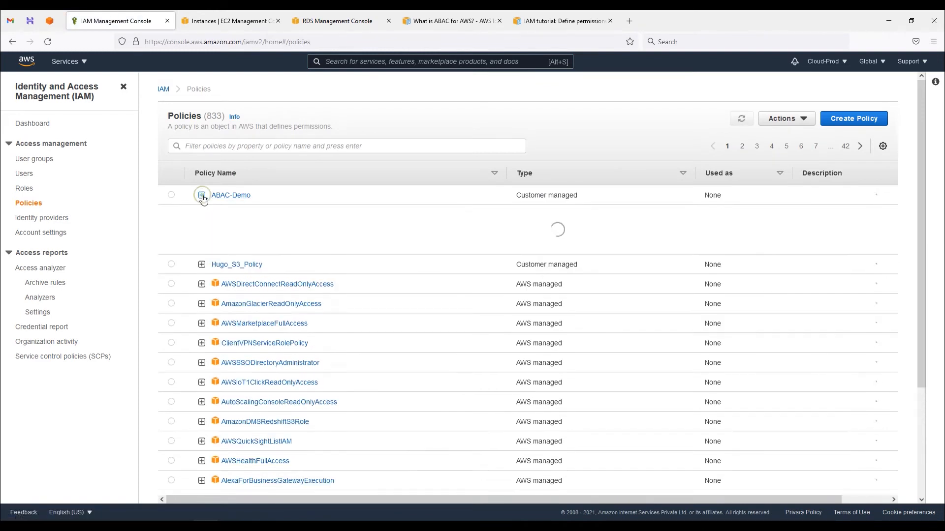
pyautogui.scroll(-5, 336, 343)
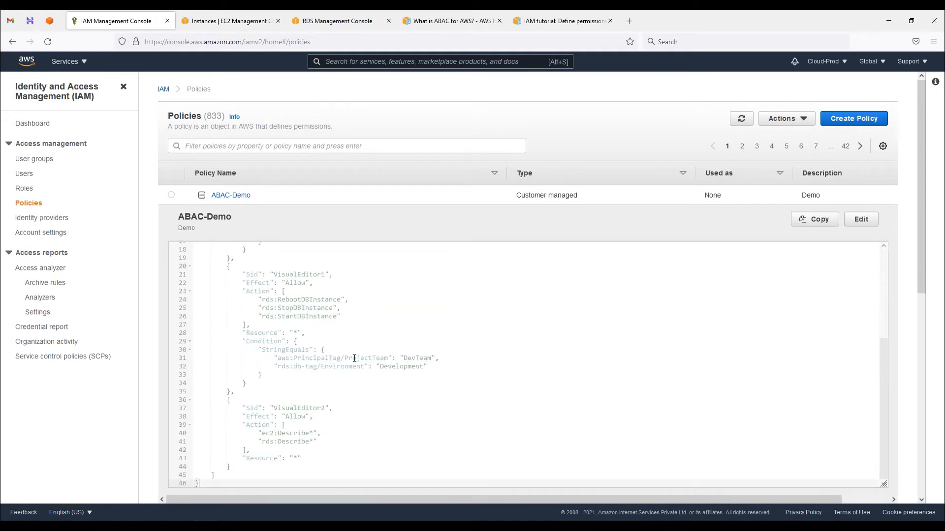
pyautogui.scroll(-3, 354, 358)
pyautogui.scroll(5, 355, 358)
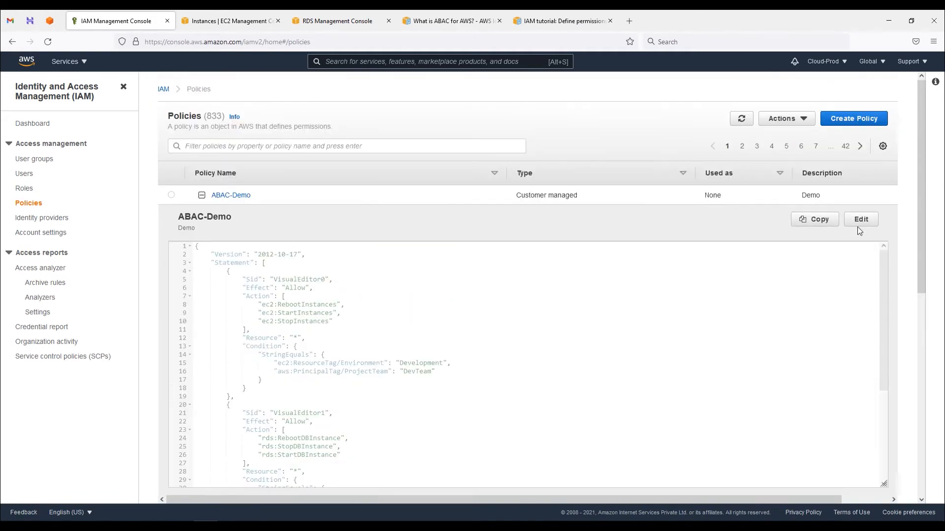
# Start a new user group and name it DevTeam, copying the ProjectTeam value from abac-iam-policy.json.
pyautogui.click(28, 160)
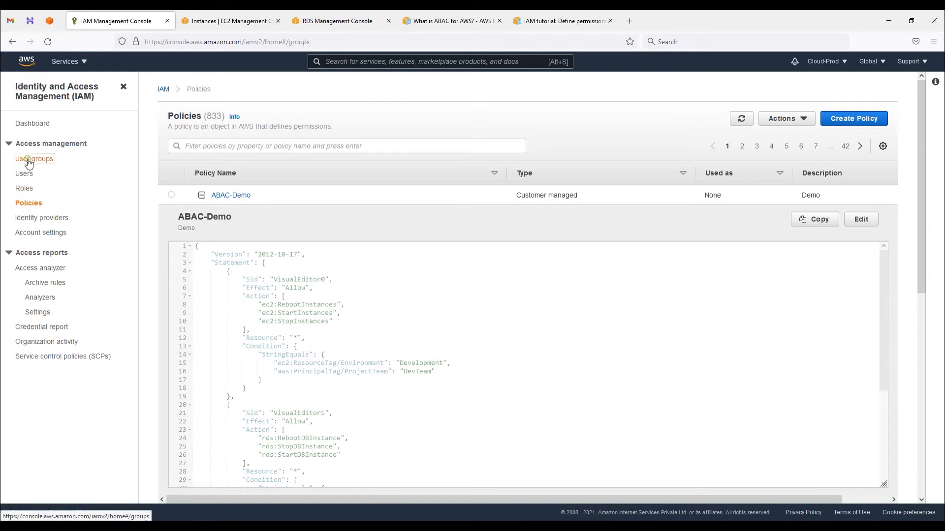
pyautogui.click(879, 124)
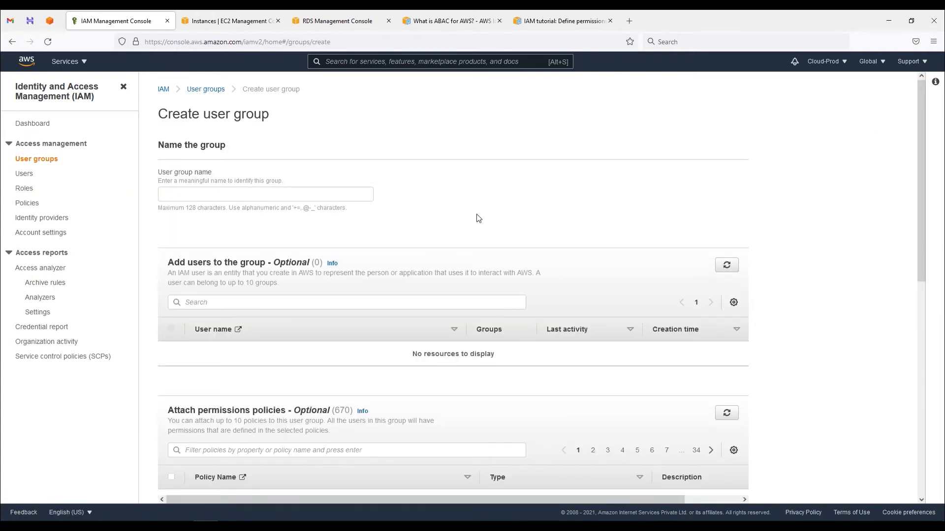
pyautogui.click(230, 526)
pyautogui.click(776, 217)
pyautogui.scroll(1, 696, 238)
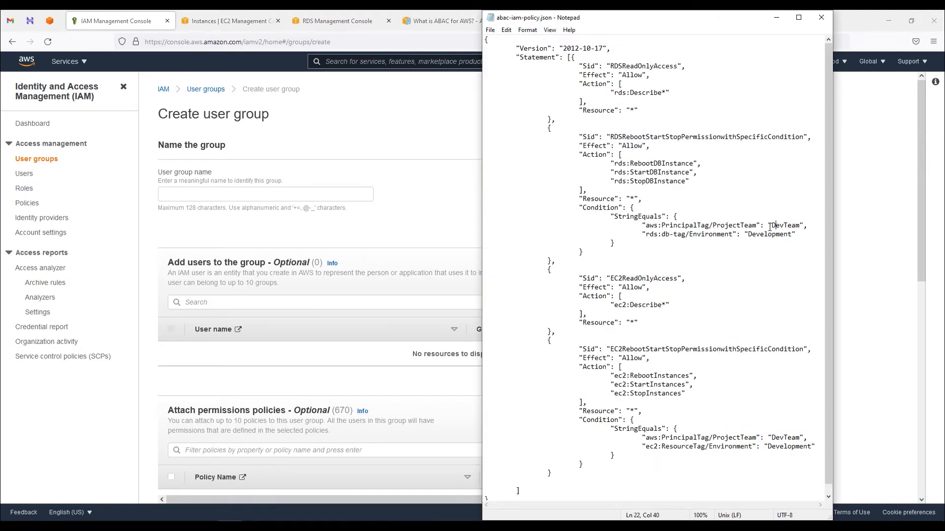
pyautogui.moveTo(771, 225); pyautogui.dragTo(799, 225)
pyautogui.hotkey('ctrl', 'c')
pyautogui.click(197, 195)
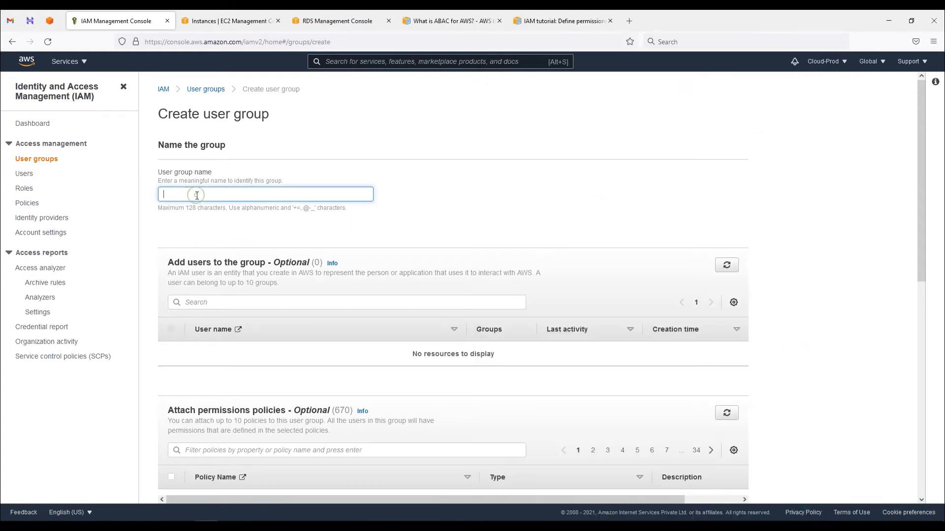
pyautogui.hotkey('ctrl', 'v')
# Attach the ABAC-Demo policy to the DevTeam group and create the group.
pyautogui.scroll(-3, 379, 329)
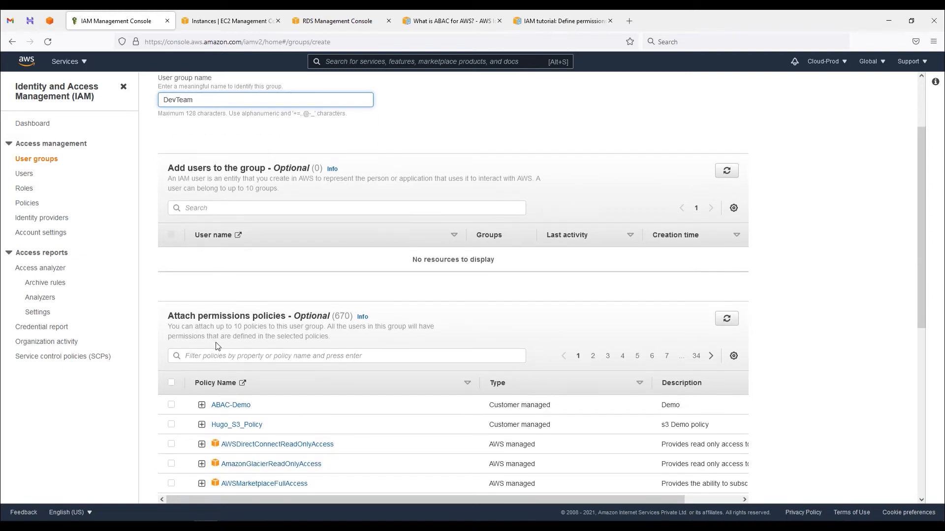
pyautogui.click(172, 359)
pyautogui.scroll(-6, 629, 359)
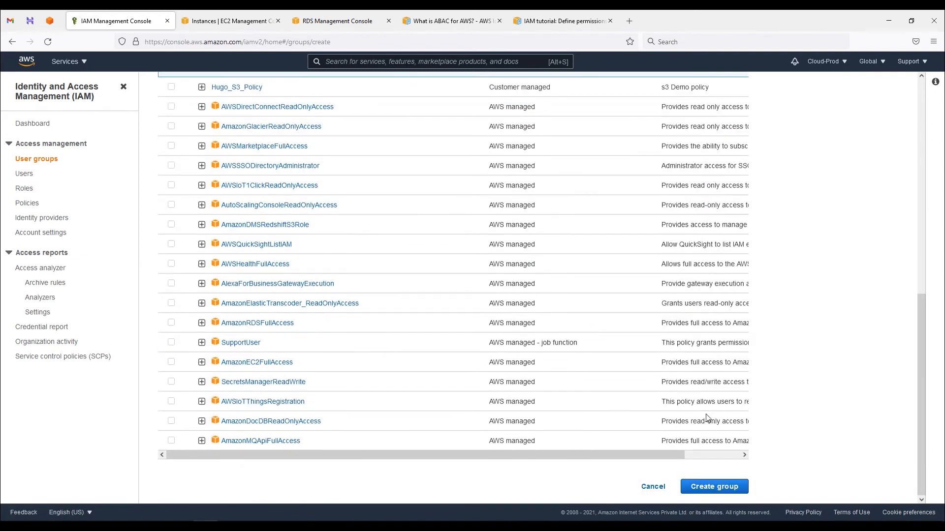
pyautogui.click(717, 489)
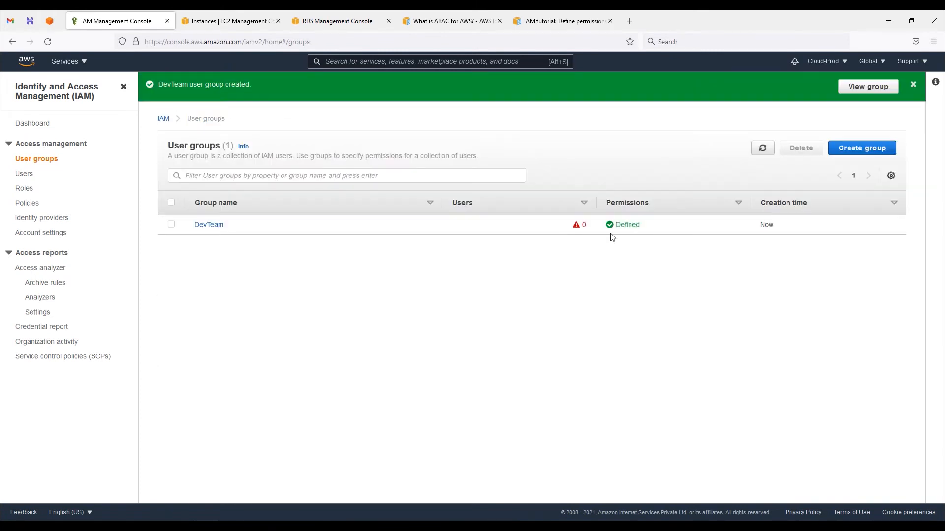
# Examine the DevTeam group's attached permissions, including the JSON of the ABAC-Demo policy.
pyautogui.click(203, 226)
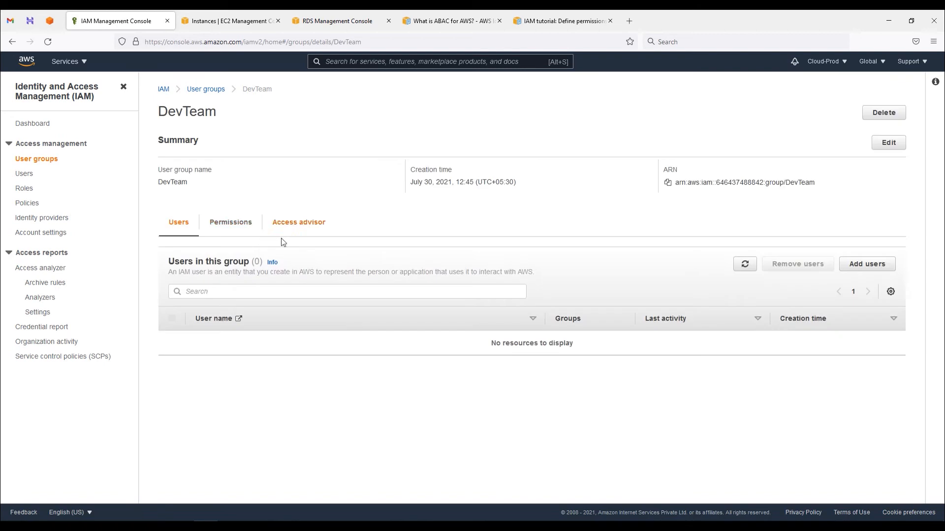
pyautogui.click(231, 224)
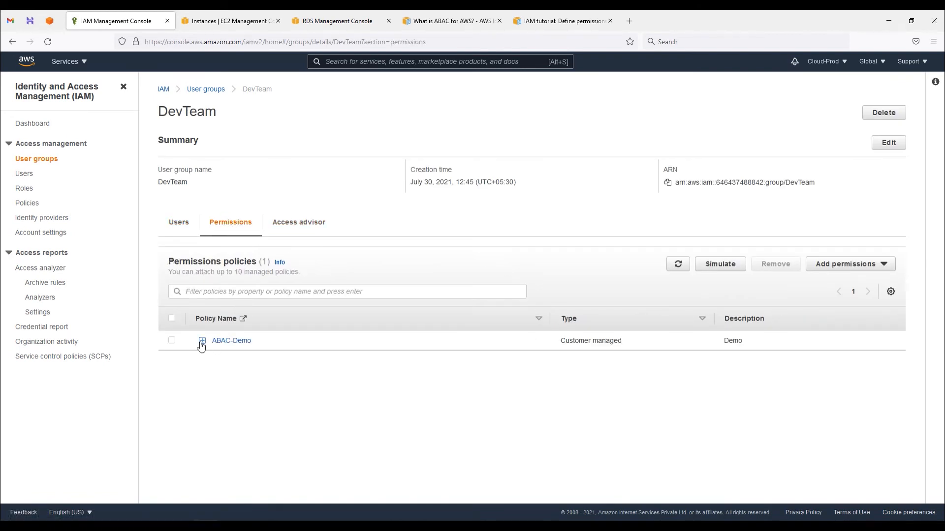
pyautogui.click(202, 341)
pyautogui.scroll(-10, 328, 385)
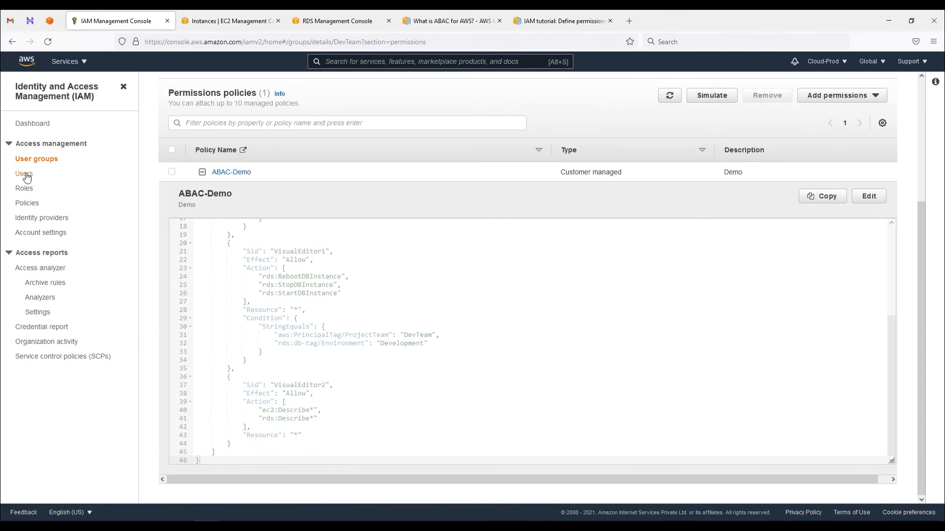
# Start adding a new IAM user, enter the user name, and enable AWS Management Console access.
pyautogui.click(25, 174)
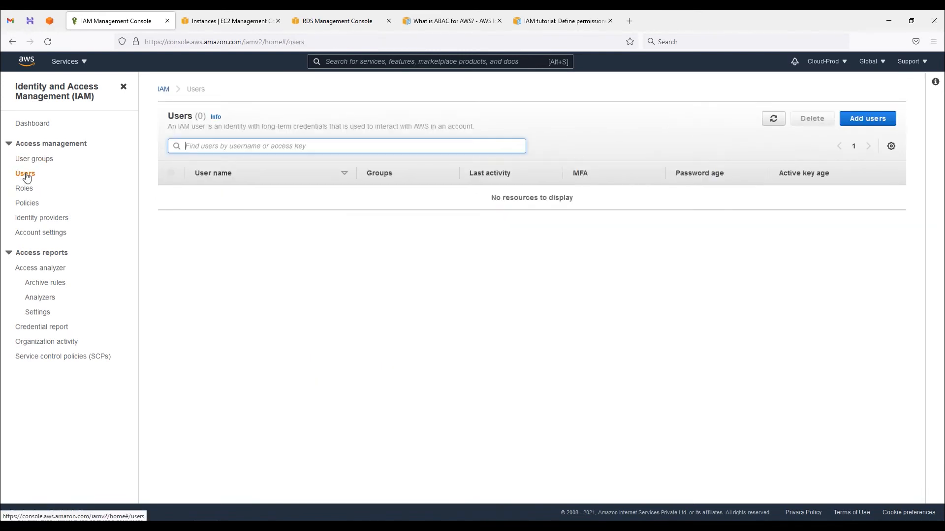
pyautogui.click(866, 118)
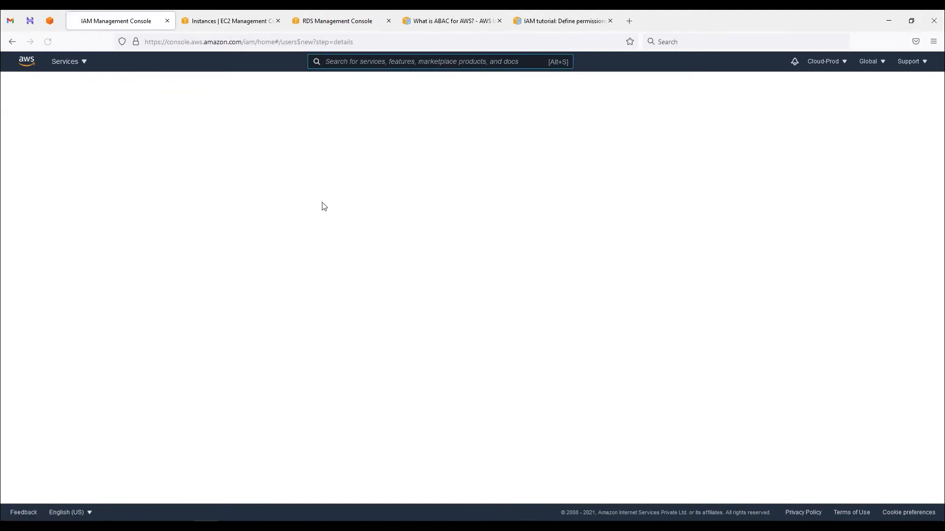
pyautogui.click(404, 158)
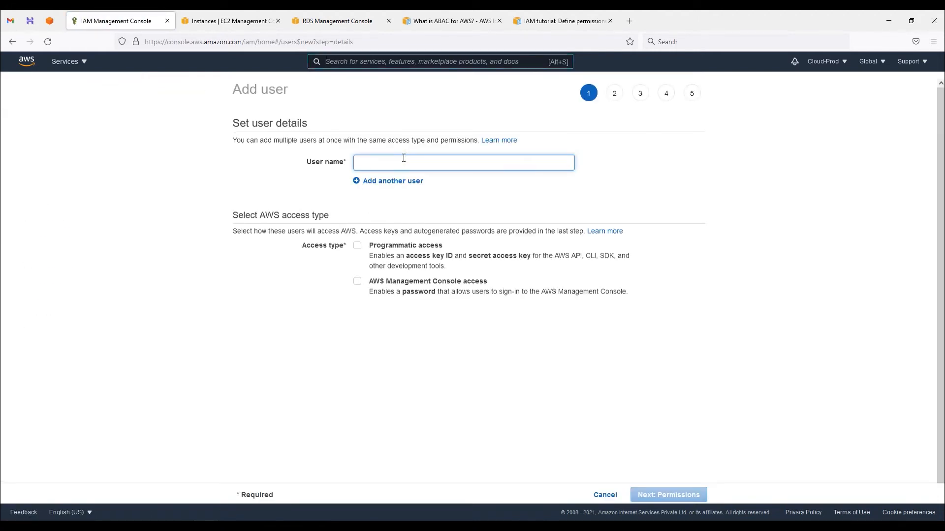
pyautogui.write('st')
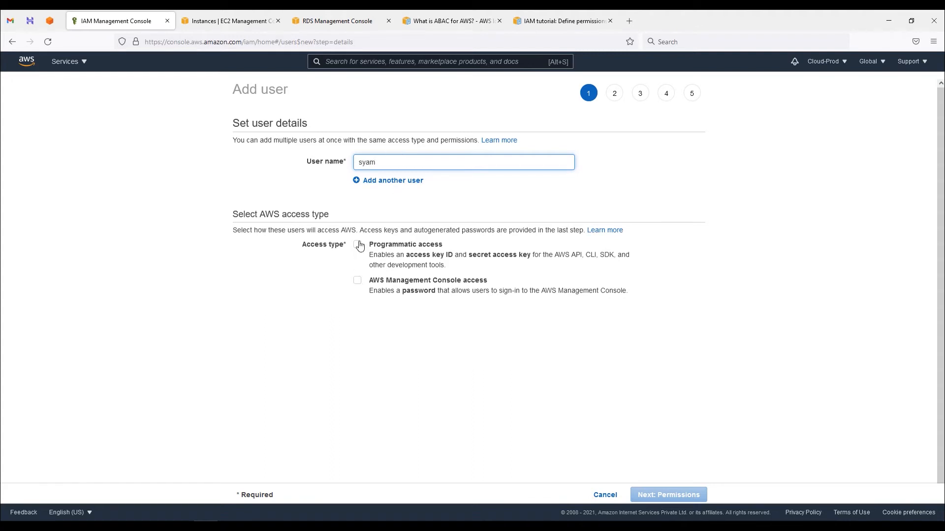
pyautogui.click(357, 281)
# Choose a custom console password for the new user and enter the password.
pyautogui.scroll(-1, 459, 323)
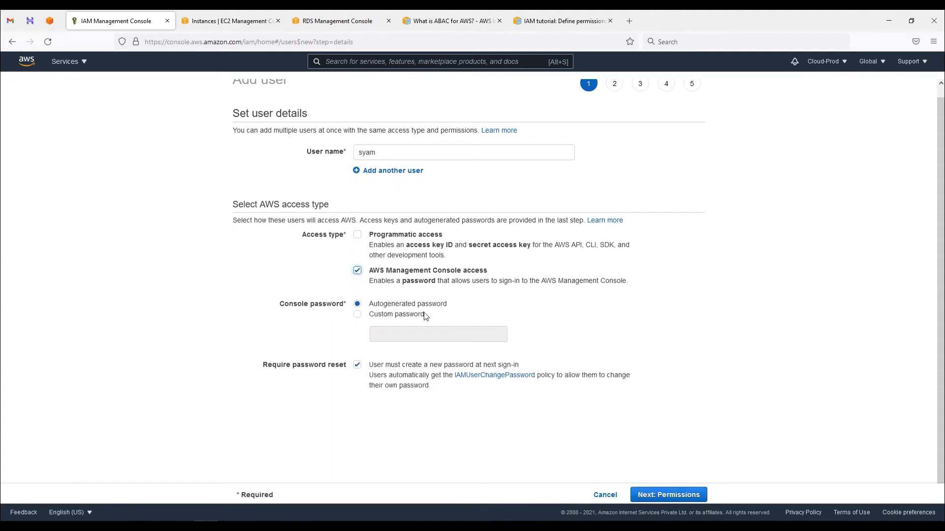
pyautogui.click(365, 318)
pyautogui.click(391, 334)
pyautogui.write('s')
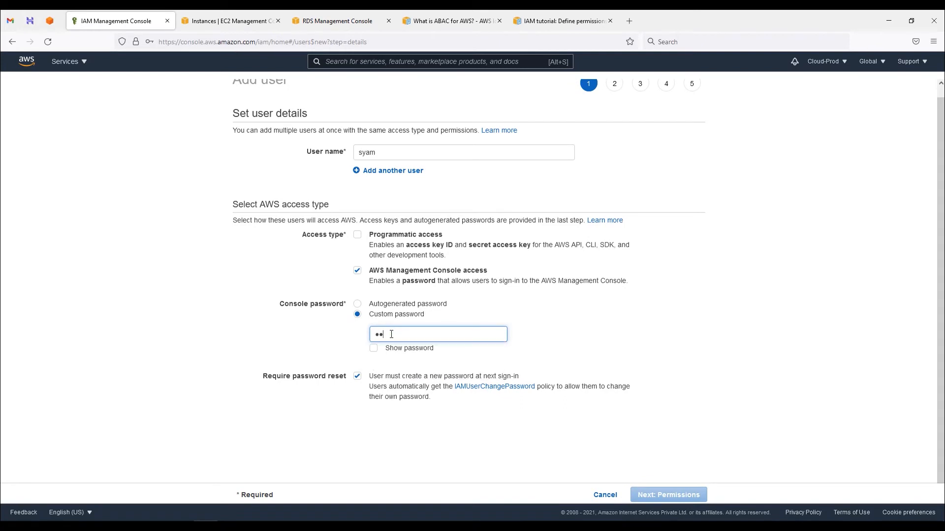
pyautogui.write('••••••••')
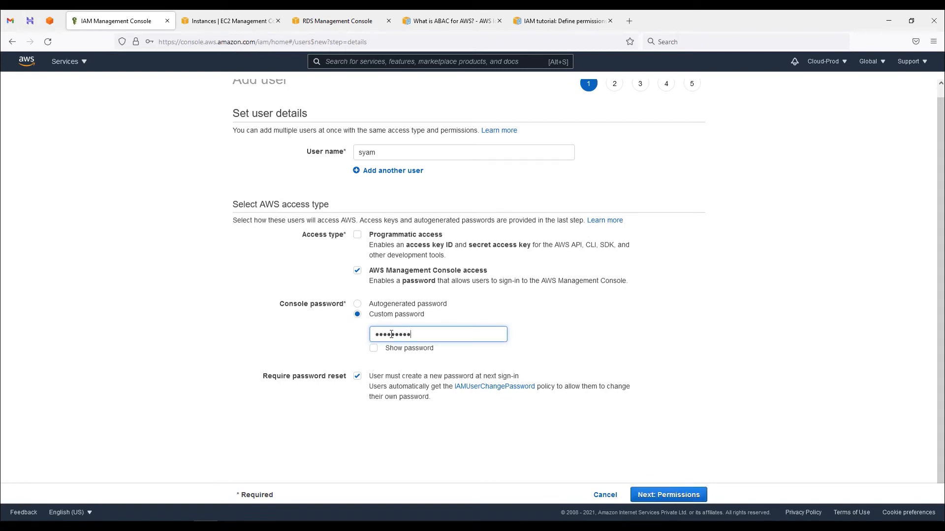
# Turn off the required password reset for the new user and add the user to the DevTeam group.
pyautogui.click(361, 376)
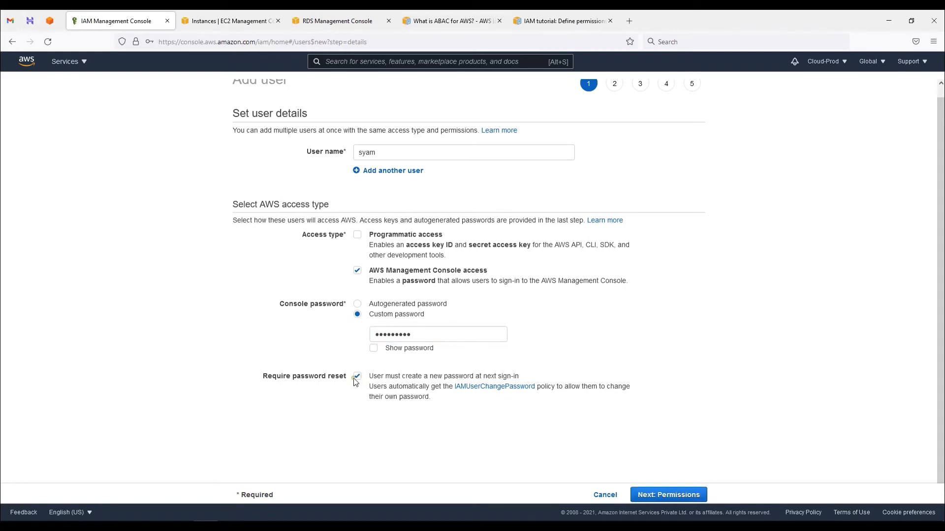
pyautogui.click(682, 492)
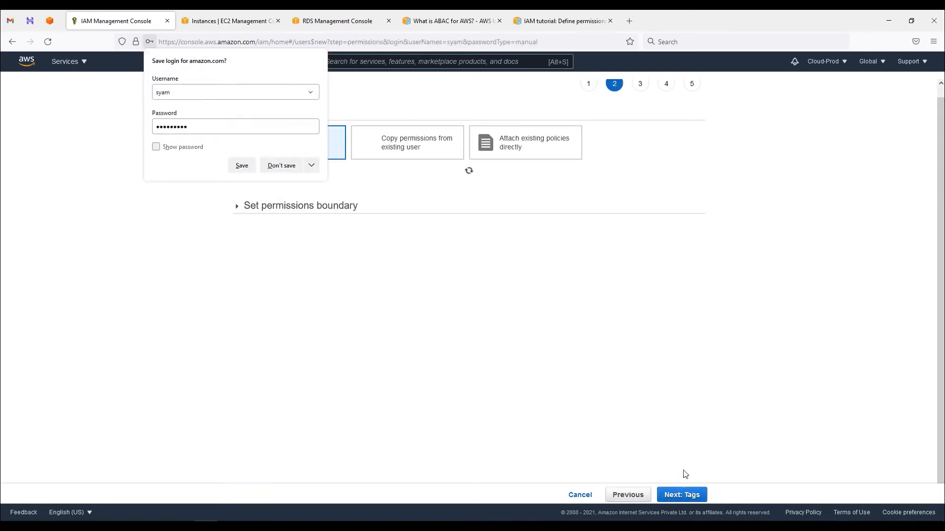
pyautogui.click(281, 167)
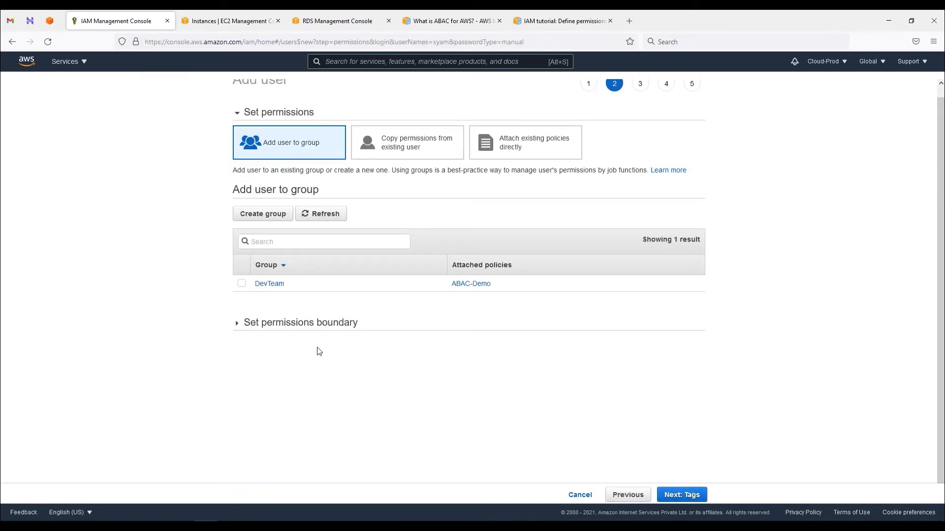
pyautogui.click(242, 283)
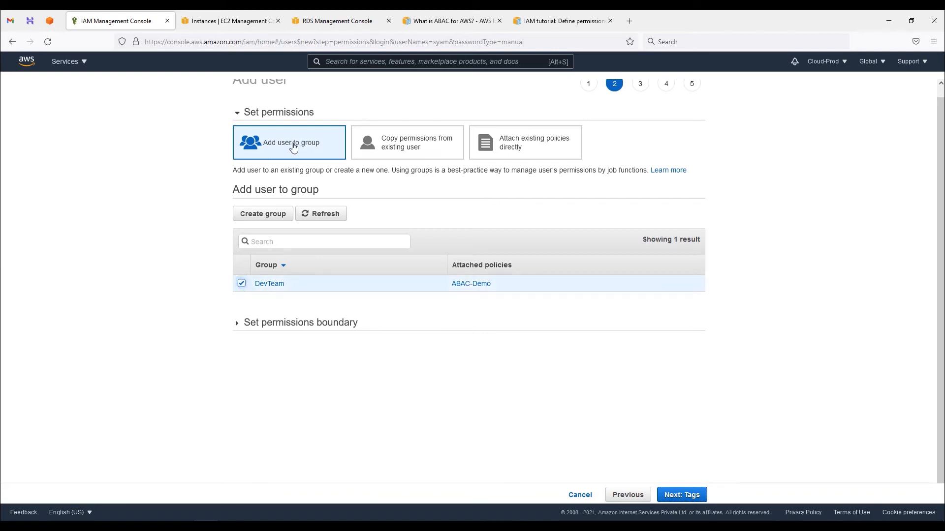
pyautogui.click(697, 497)
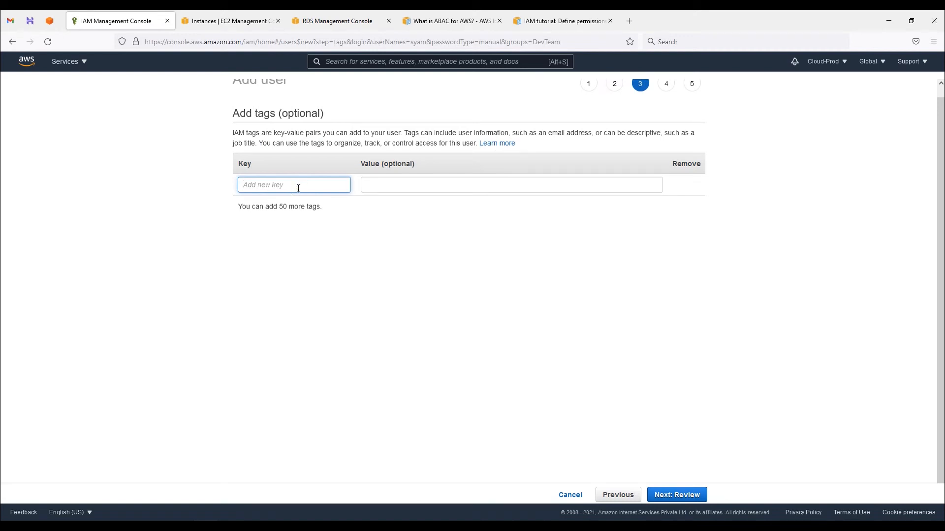
# Add a tag to the new user with the key Name and the value Demo.
pyautogui.write('N')
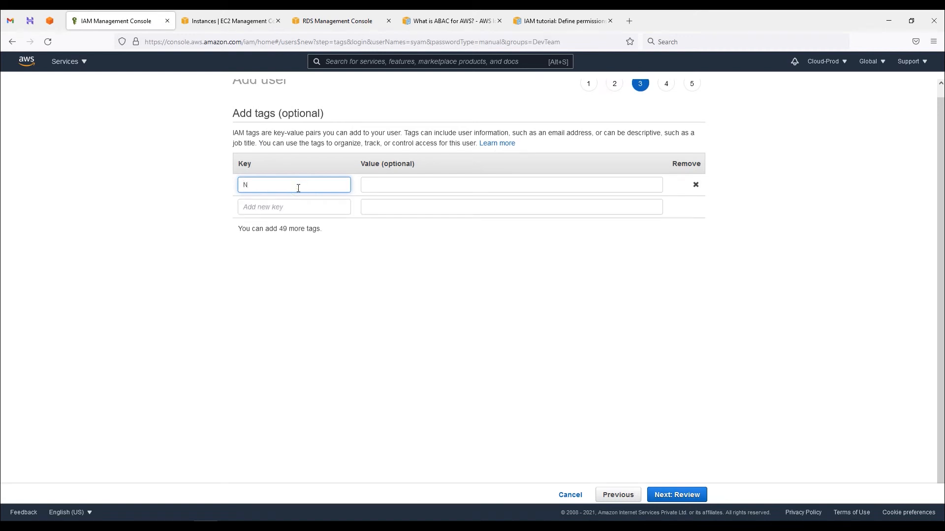
pyautogui.write('ame')
pyautogui.press('Tab')
pyautogui.press('BackSpace')
pyautogui.press('BackSpace')
pyautogui.press('BackSpace')
pyautogui.press('Tab')
# Copy the principal tag key ProjectTeam from abac-iam-policy.json in Notepad and use it as the key of a second user tag.
pyautogui.click(230, 528)
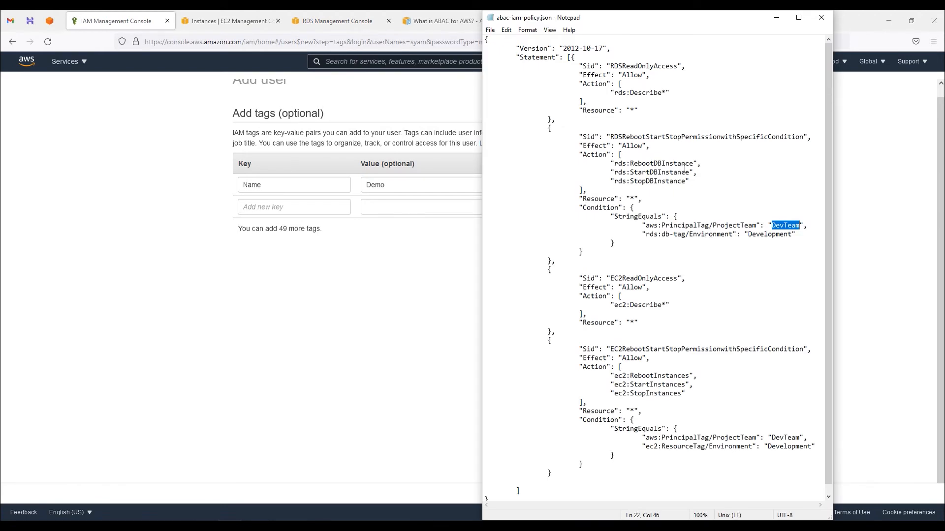
pyautogui.doubleClick(731, 226)
pyautogui.click(749, 226)
pyautogui.moveTo(756, 227); pyautogui.dragTo(716, 228)
pyautogui.hotkey('ctrl', 'c')
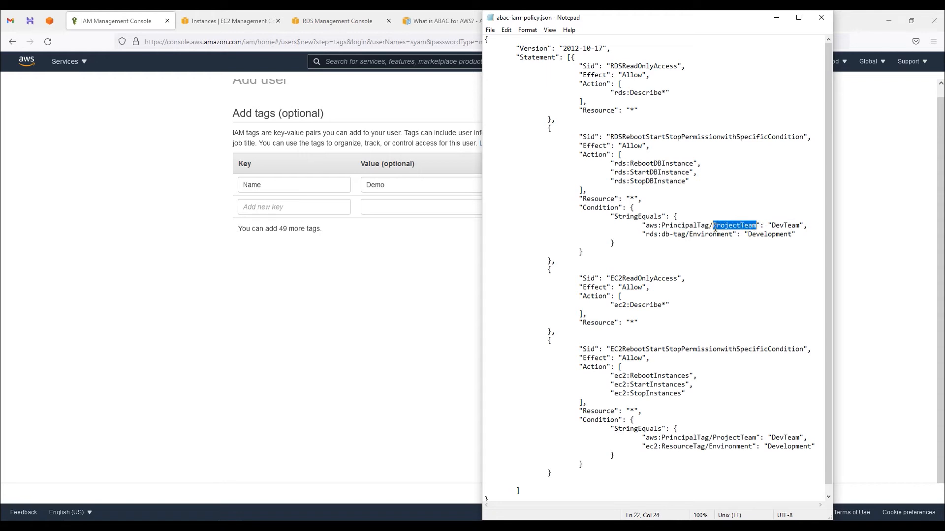
pyautogui.click(276, 207)
pyautogui.hotkey('ctrl', 'v')
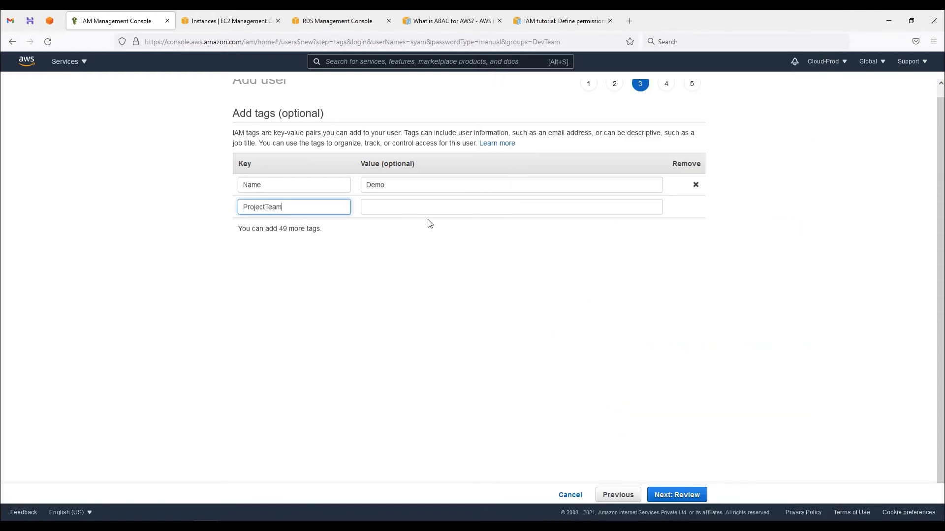
# Set the ProjectTeam tag's value to DevTeam, matching the principal tag value in the policy file.
pyautogui.hotkey('alt', 'Tab')
pyautogui.moveTo(771, 225); pyautogui.dragTo(799, 225)
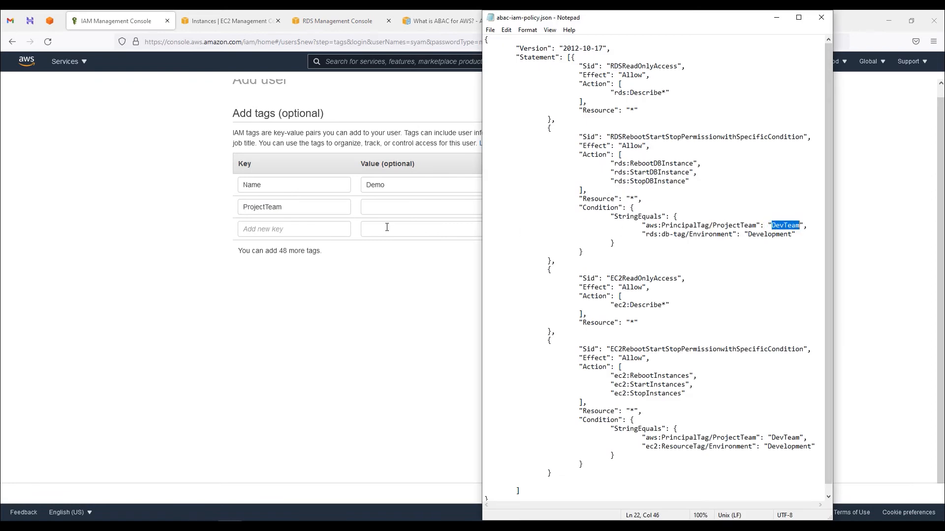
pyautogui.click(370, 206)
pyautogui.write('DevTeam')
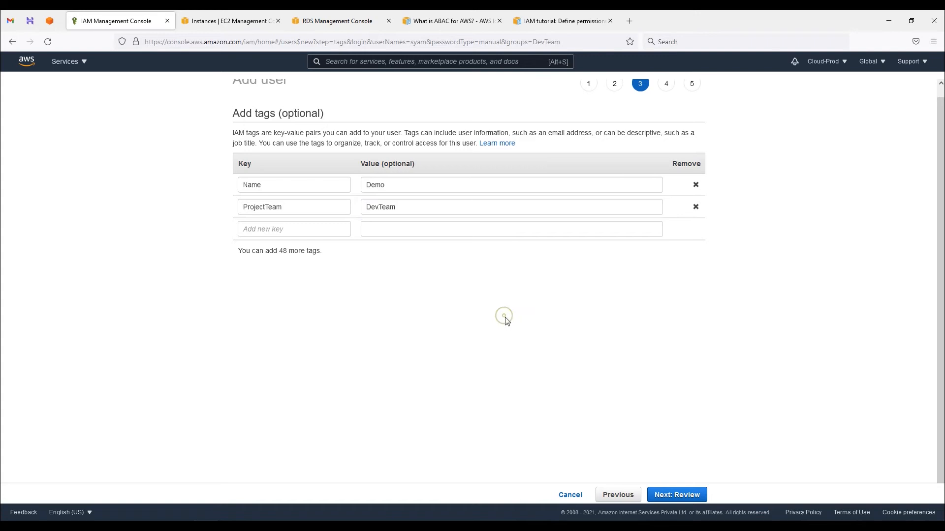
# Review the new user's settings, create the user, and return to the users list.
pyautogui.click(688, 500)
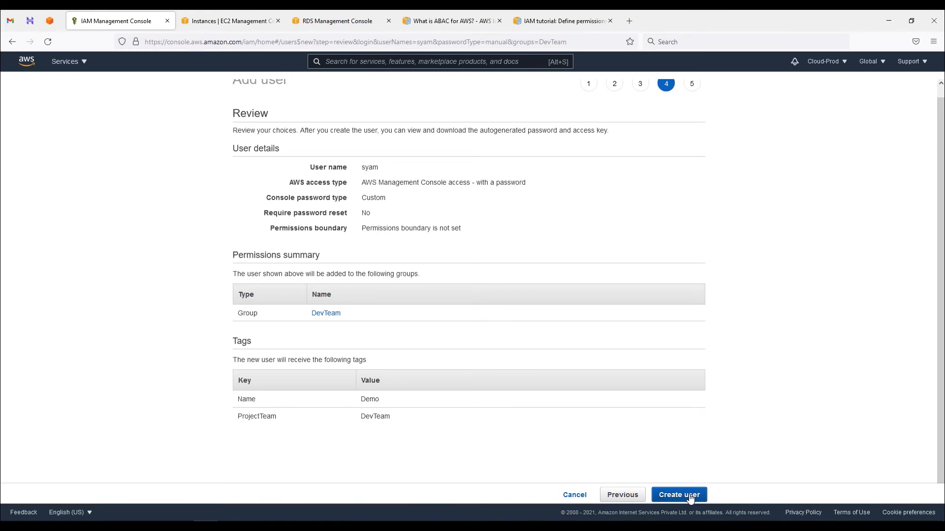
pyautogui.click(687, 495)
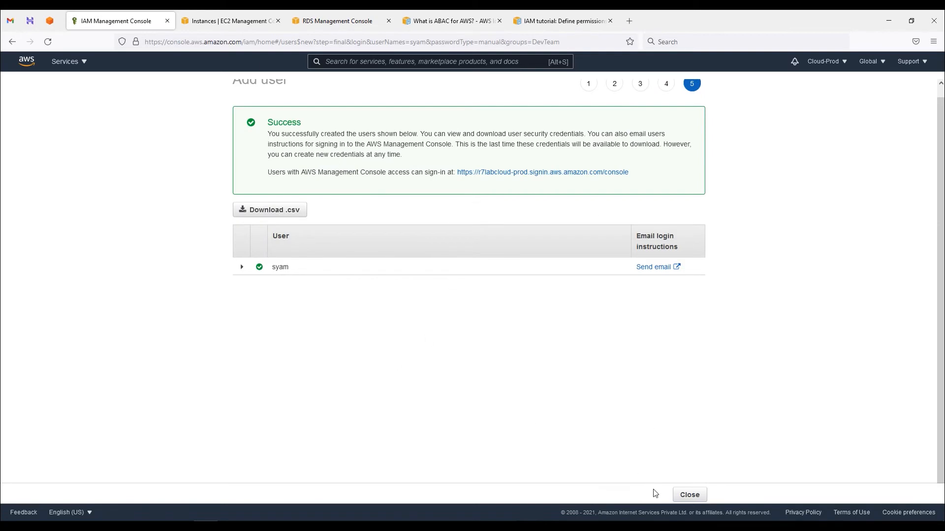
pyautogui.click(689, 495)
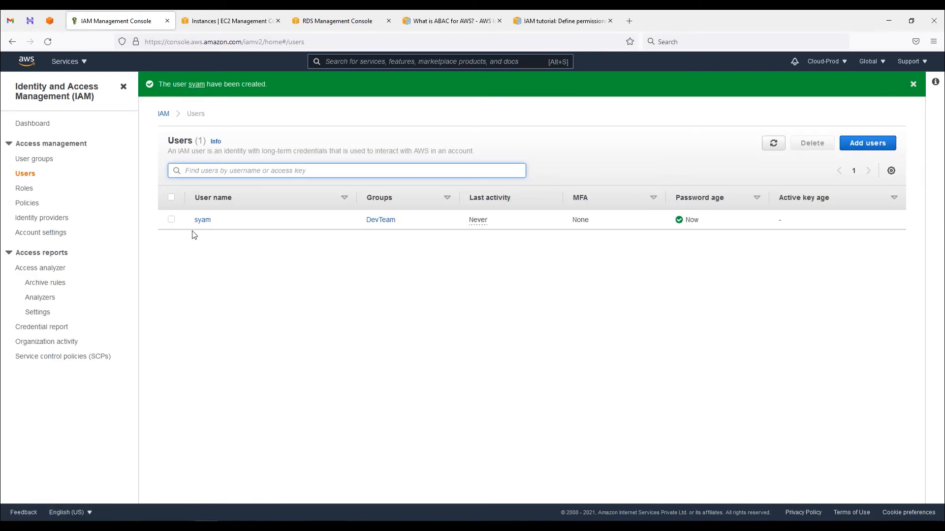
# Examine the new user's group-attached policy and tags, and return to the IAM dashboard.
pyautogui.click(203, 221)
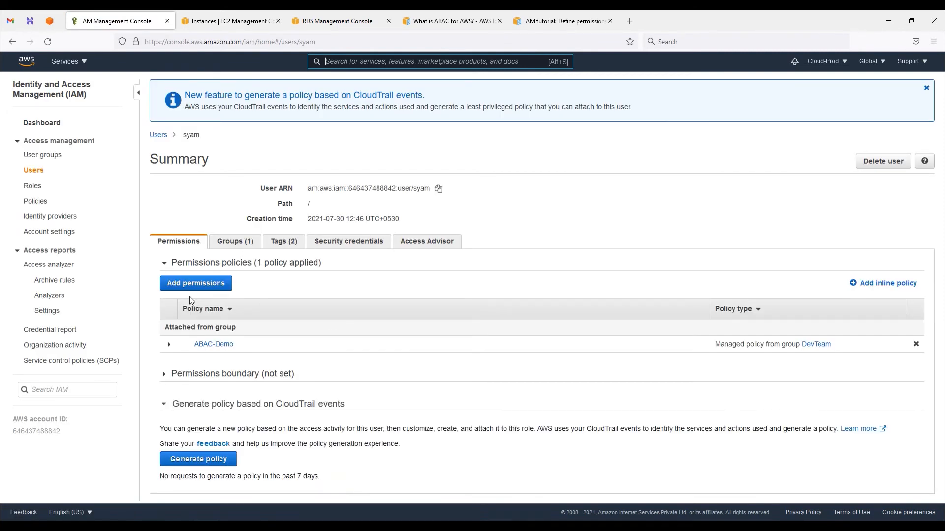
pyautogui.click(169, 345)
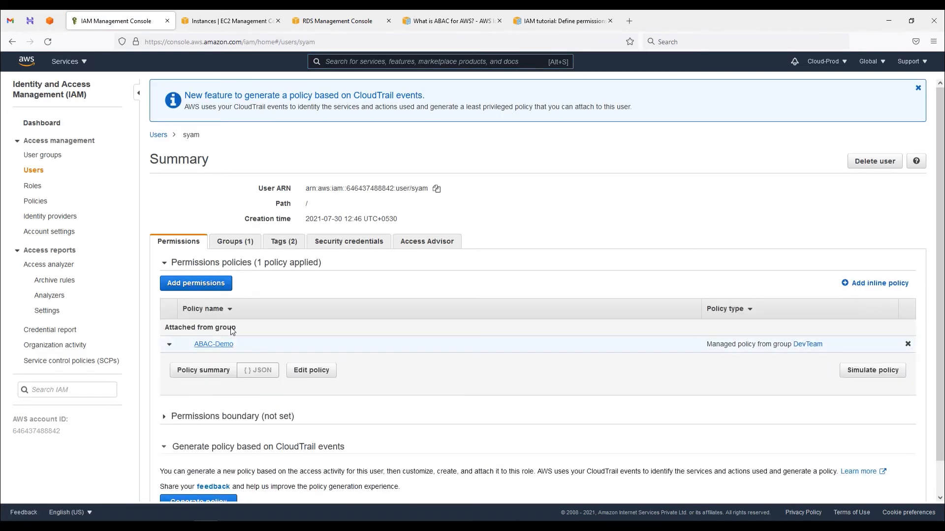
pyautogui.moveTo(247, 333); pyautogui.dragTo(167, 328)
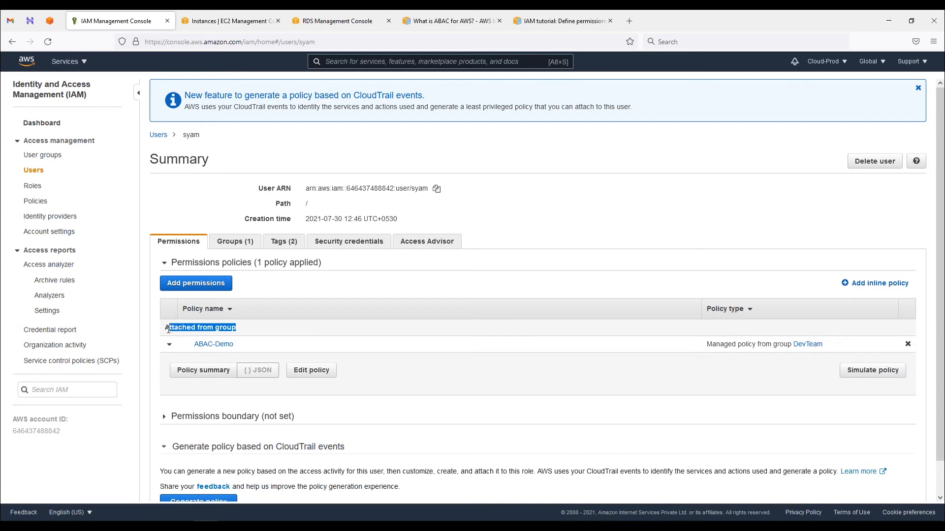
pyautogui.click(295, 245)
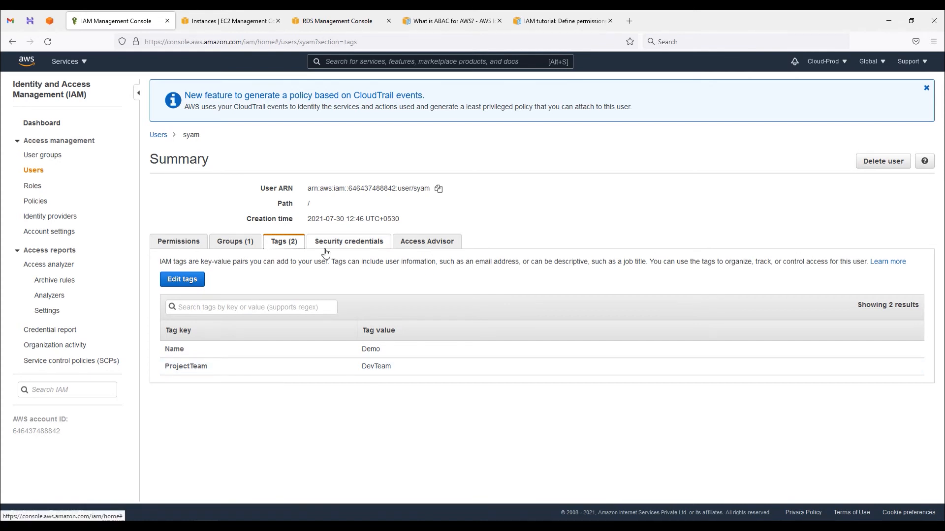
pyautogui.click(49, 128)
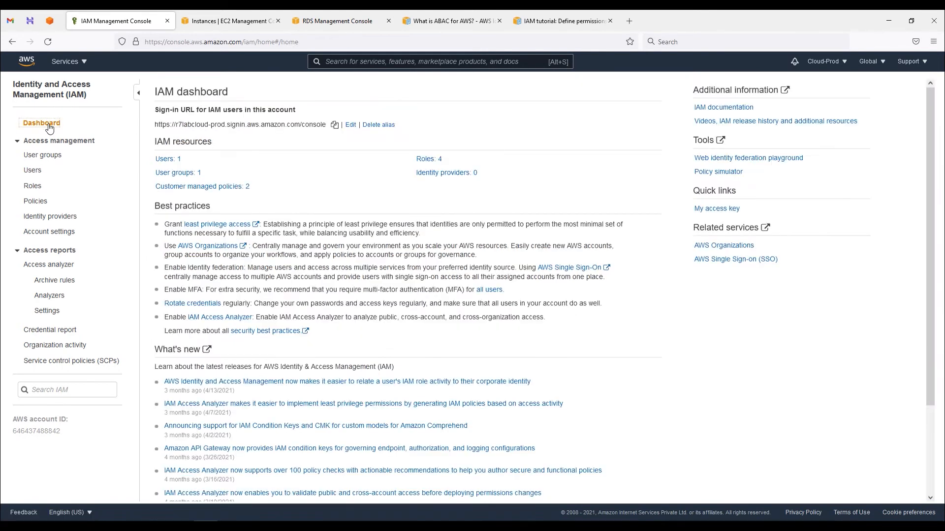
# Switch to the EC2 console, refresh the instances, and examine the Environment tags of WebServer01 and WebServer02.
pyautogui.click(238, 20)
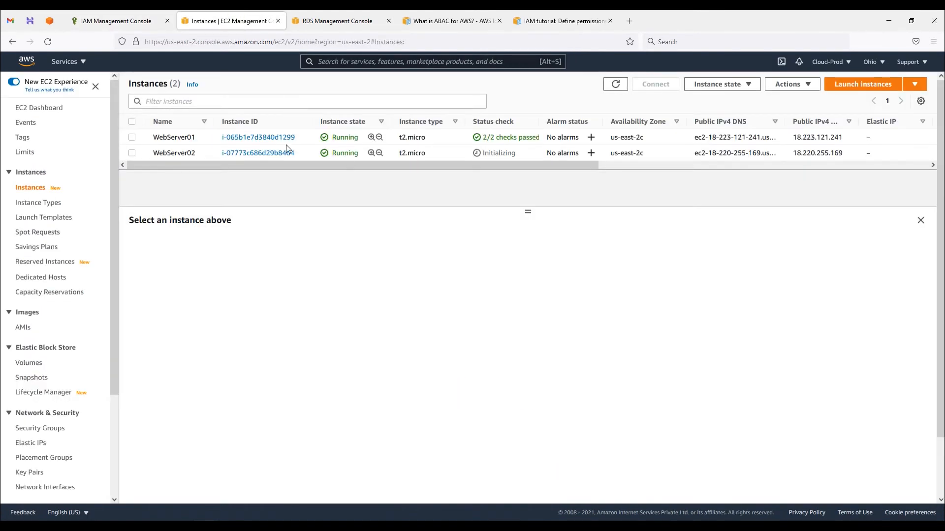
pyautogui.click(615, 84)
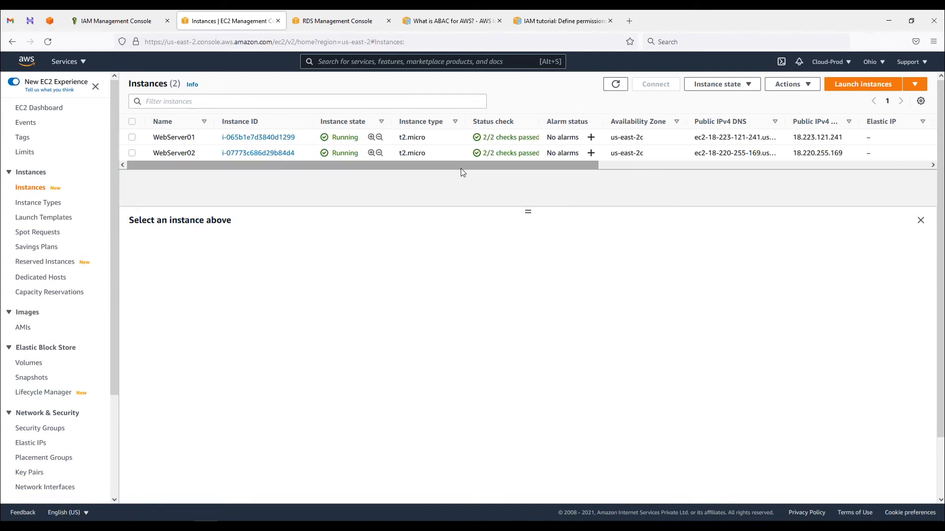
pyautogui.click(169, 137)
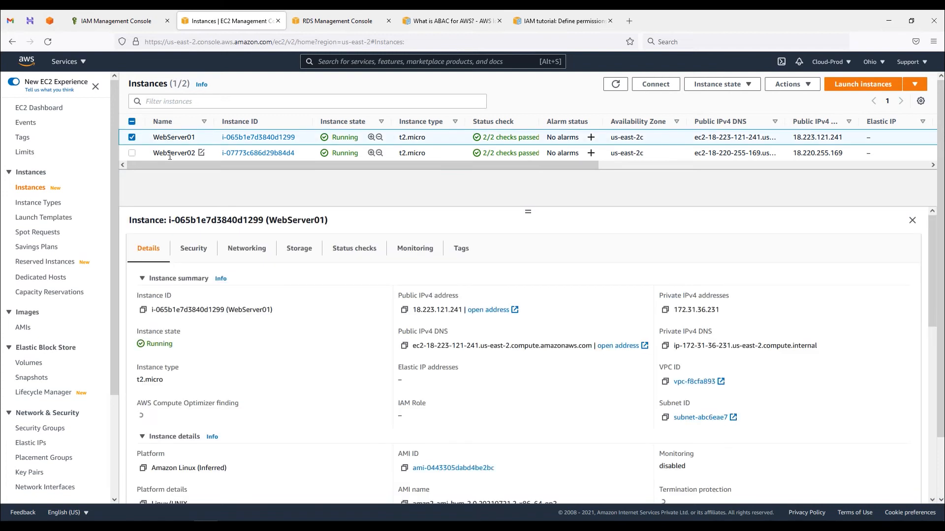
pyautogui.click(465, 253)
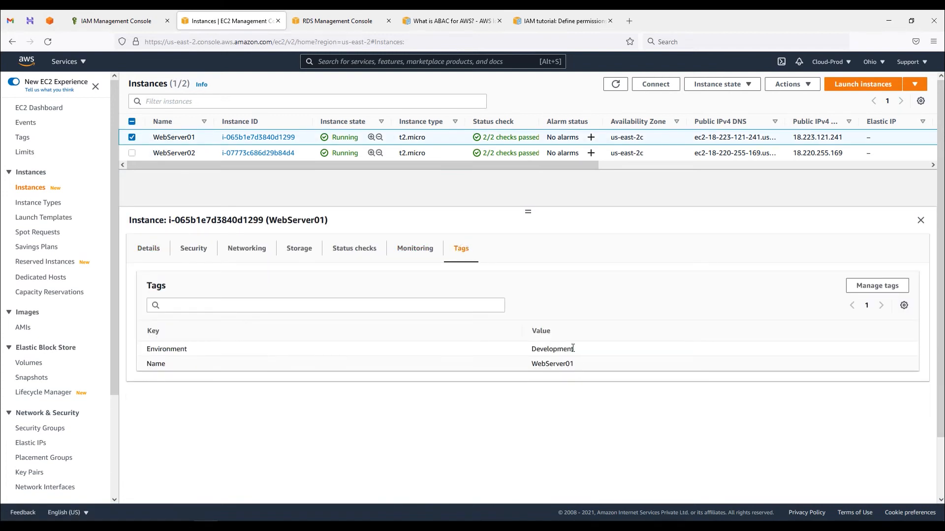
pyautogui.moveTo(571, 348); pyautogui.dragTo(145, 353)
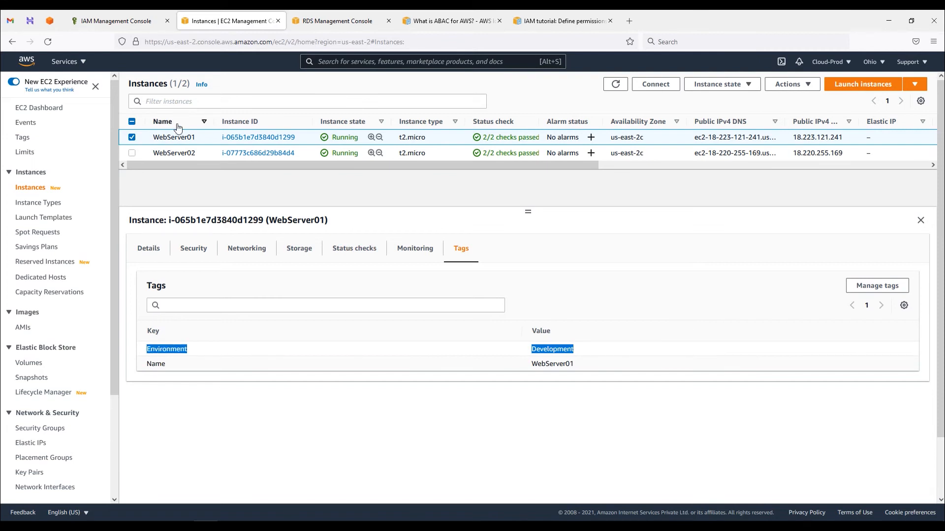
pyautogui.click(185, 153)
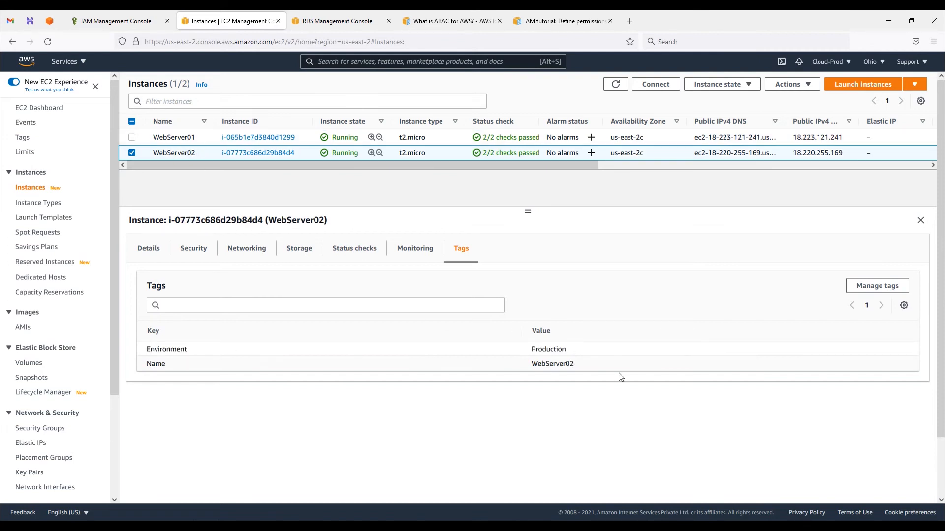
pyautogui.moveTo(594, 355); pyautogui.dragTo(150, 351)
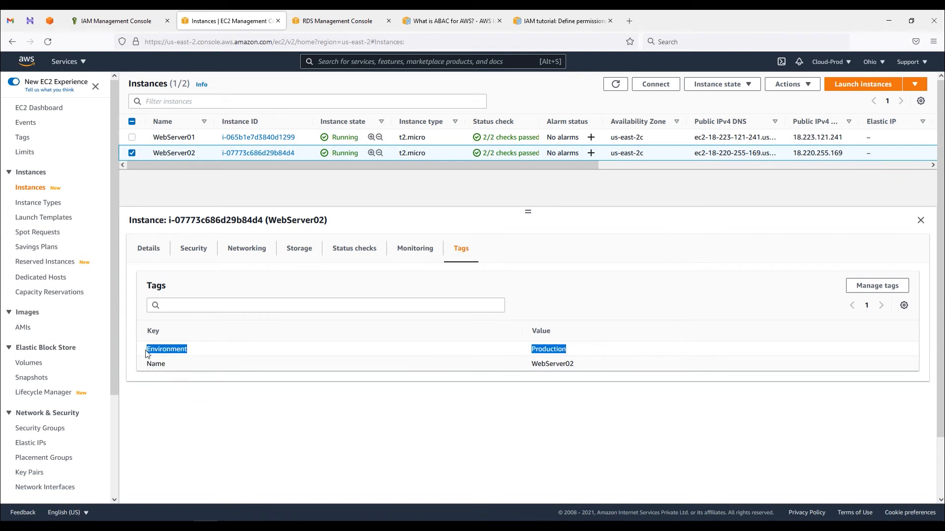
# Examine the Environment tags of database-1 and database-2 in the RDS console, and return to the IAM dashboard.
pyautogui.hotkey('ctrl', 'Tab')
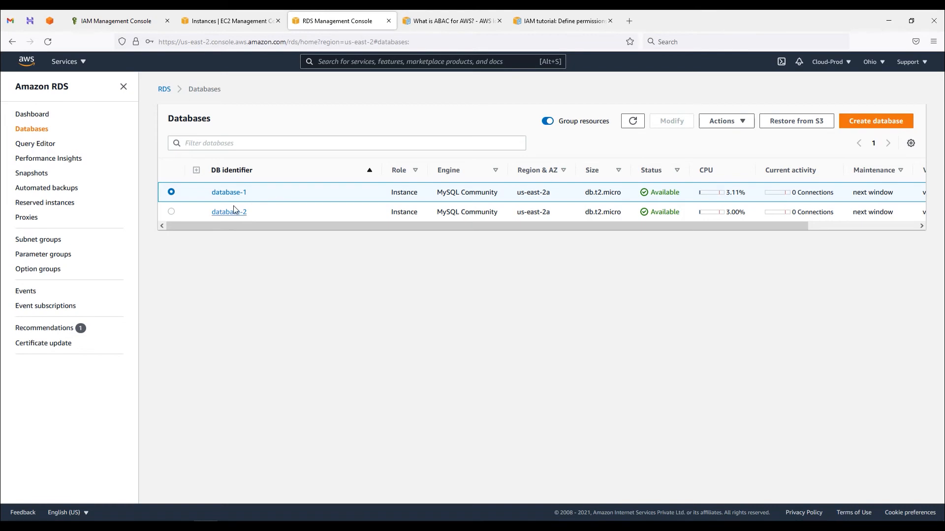
pyautogui.click(227, 193)
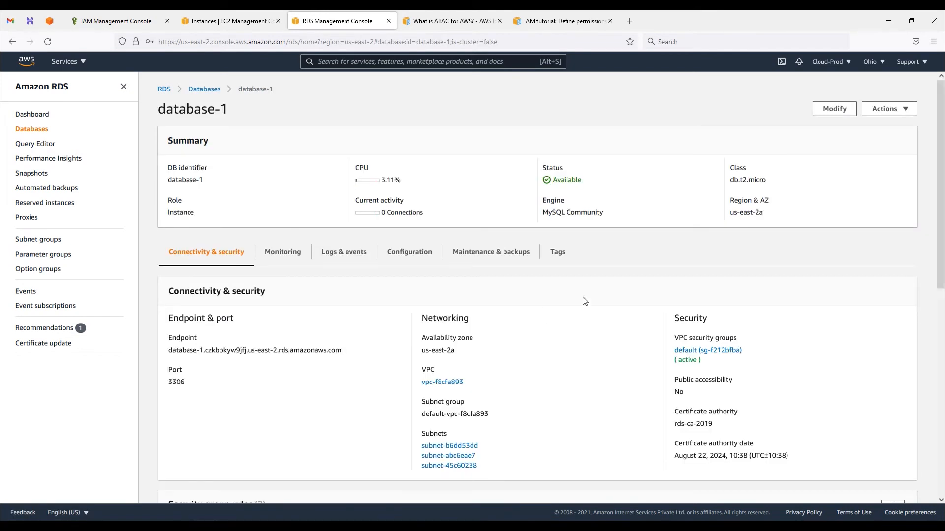
pyautogui.click(559, 253)
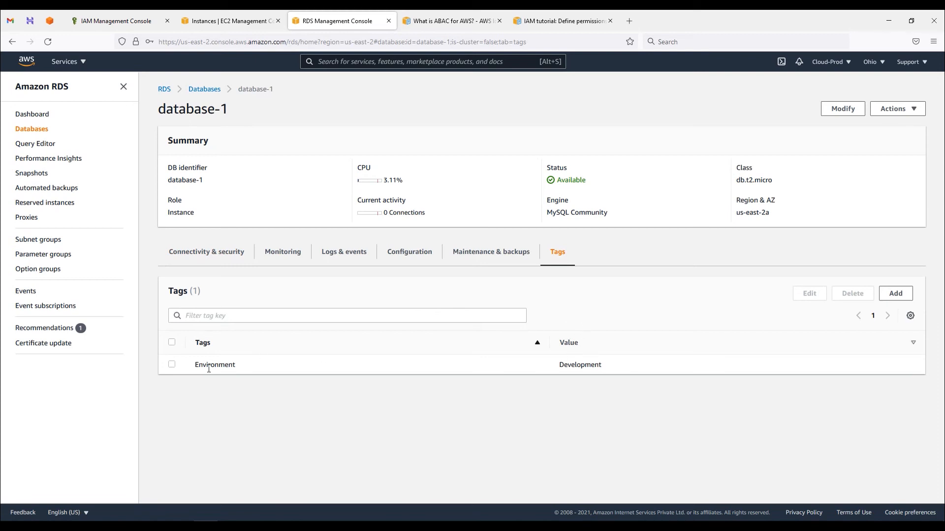
pyautogui.moveTo(615, 369); pyautogui.dragTo(194, 365)
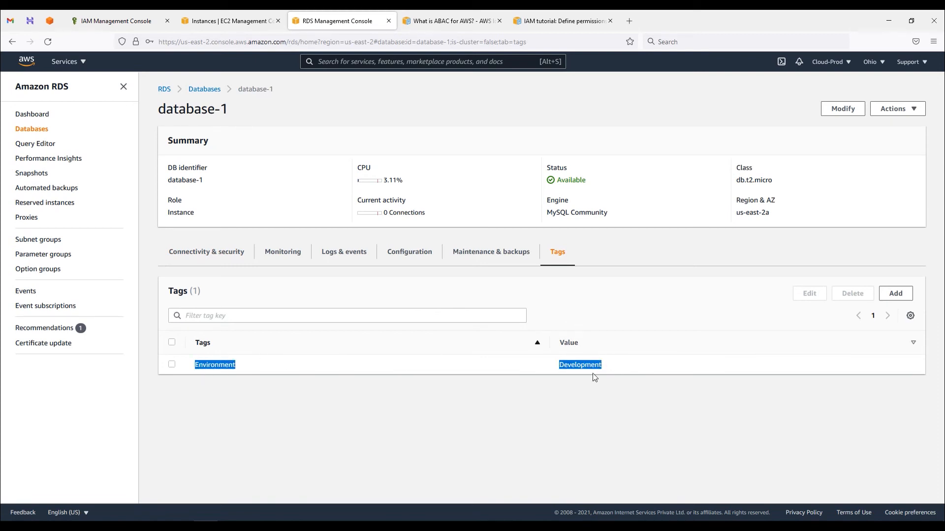
pyautogui.click(209, 90)
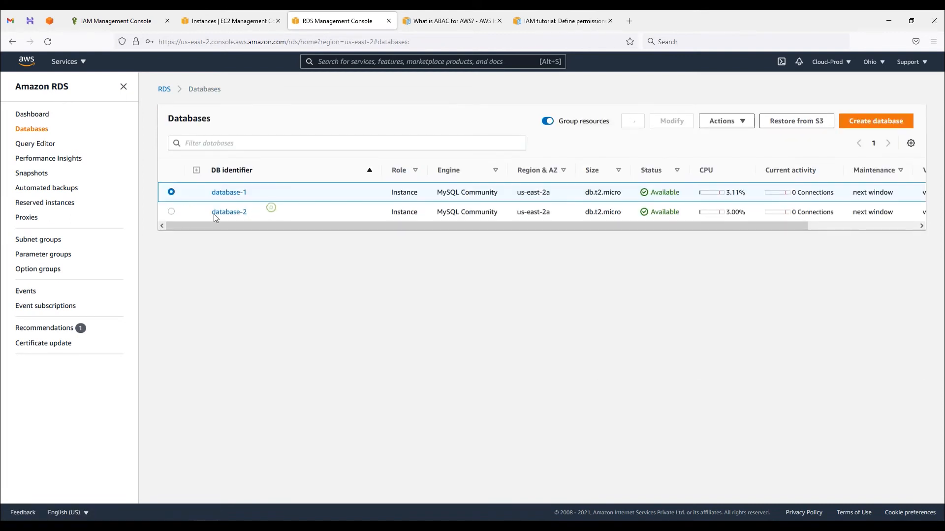
pyautogui.doubleClick(235, 215)
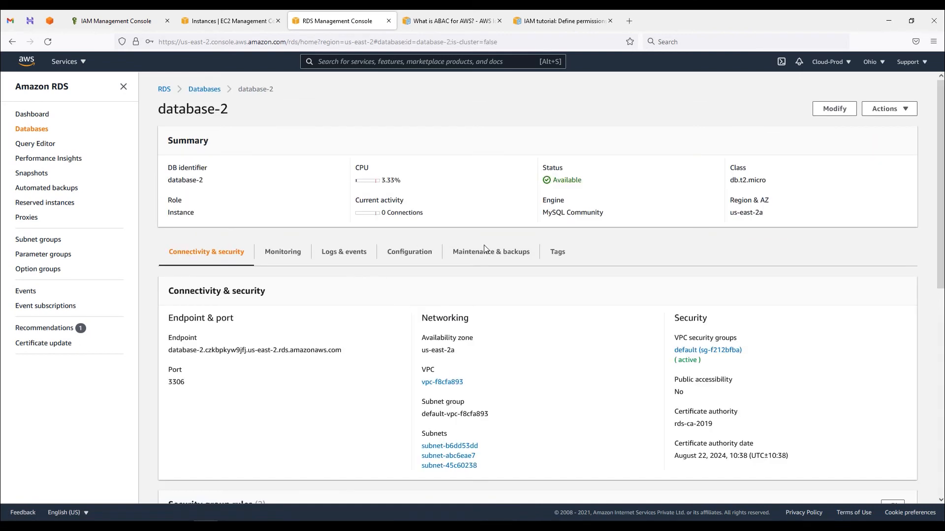
pyautogui.click(558, 263)
pyautogui.moveTo(630, 366); pyautogui.dragTo(182, 371)
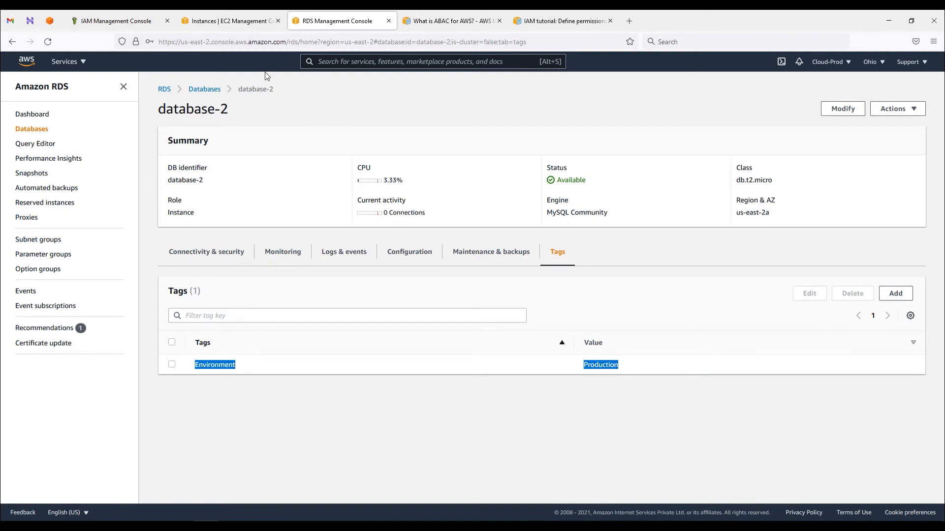
pyautogui.click(204, 89)
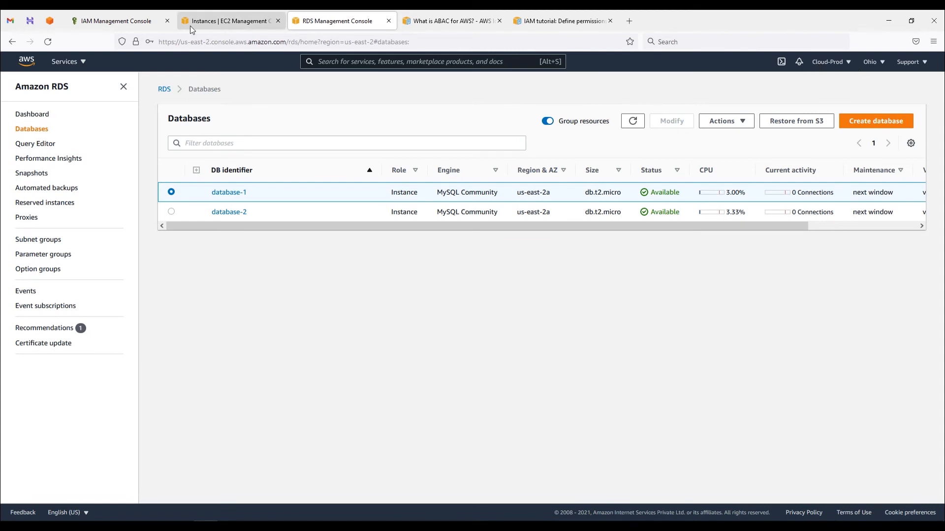
pyautogui.click(121, 24)
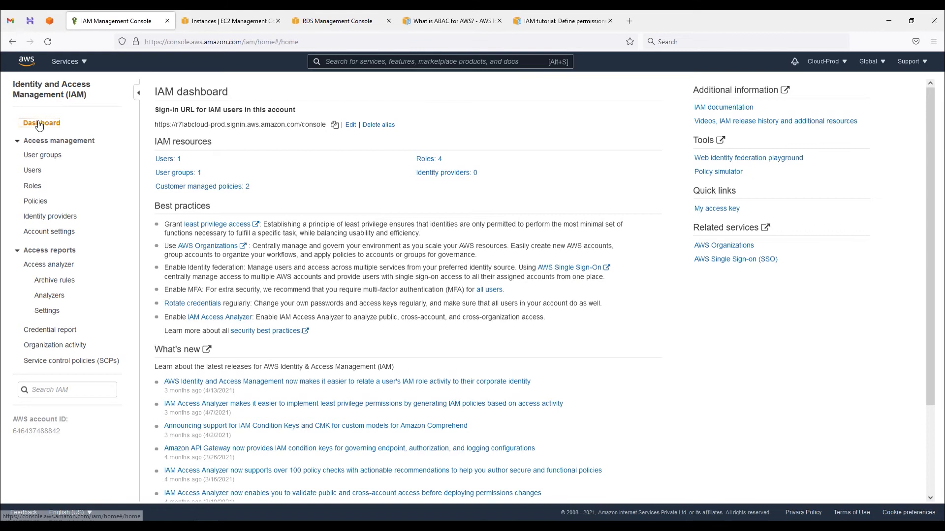
# Copy the sign-in URL for the account's IAM users and open it in a new private browser window.
pyautogui.moveTo(153, 126); pyautogui.dragTo(300, 130)
pyautogui.click(342, 139)
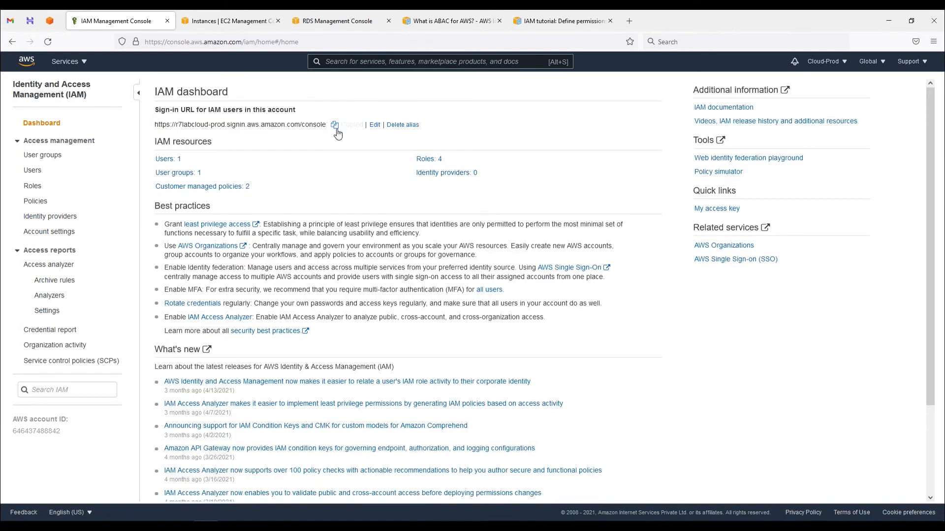
pyautogui.click(934, 41)
pyautogui.click(879, 112)
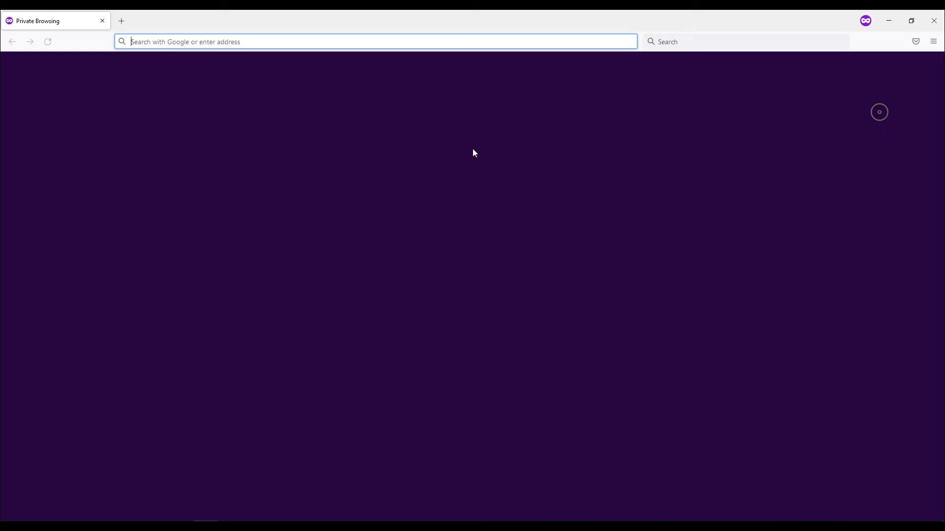
pyautogui.hotkey('ctrl', 'v')
pyautogui.press('Return')
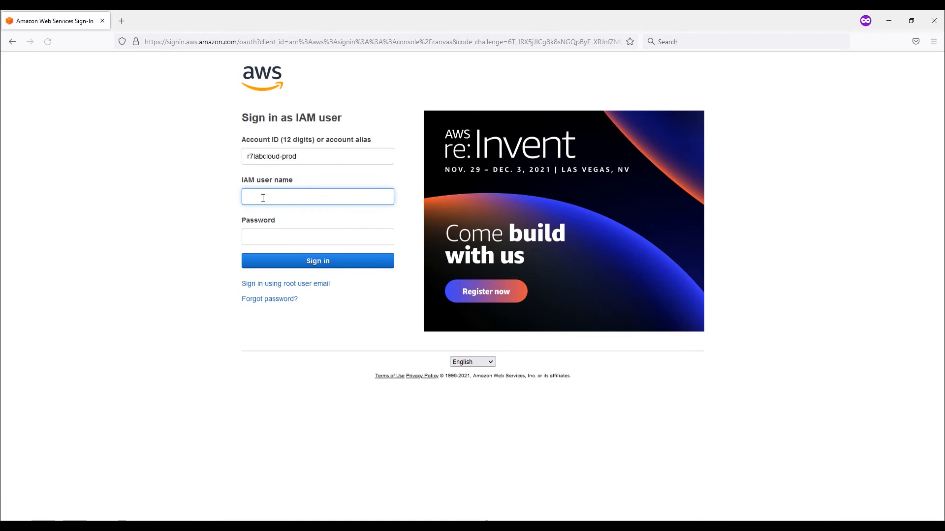
# Sign in as the new IAM user with the user name and account password, and dismiss the console's introductory tips.
pyautogui.write('syam')
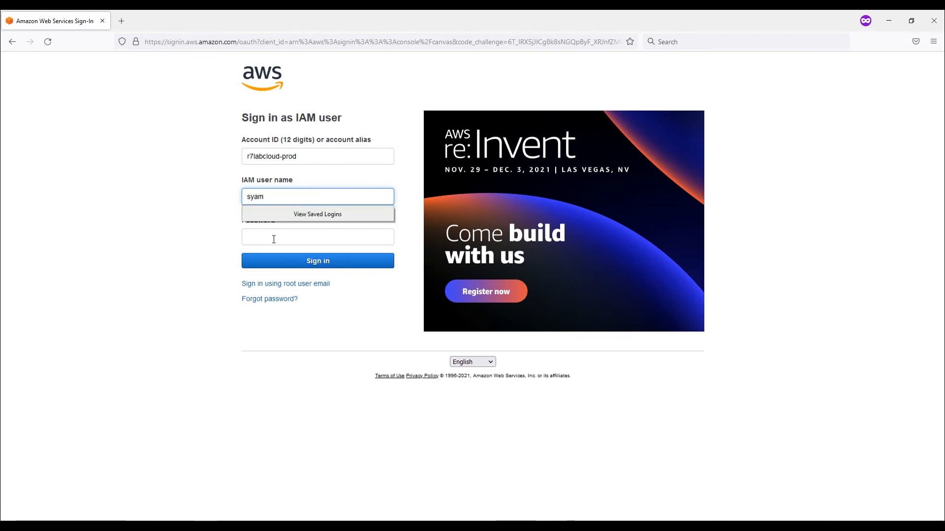
pyautogui.click(274, 239)
pyautogui.write('••')
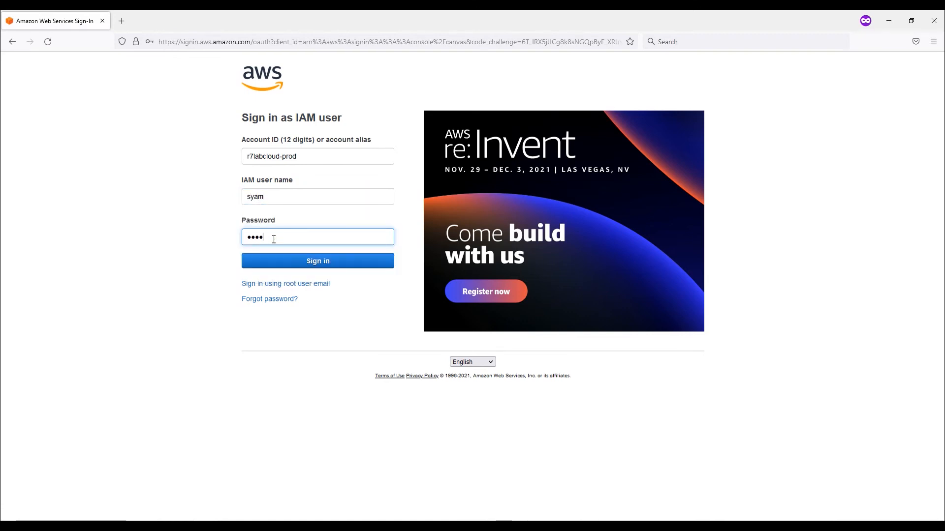
pyautogui.write('••••••')
pyautogui.click(388, 260)
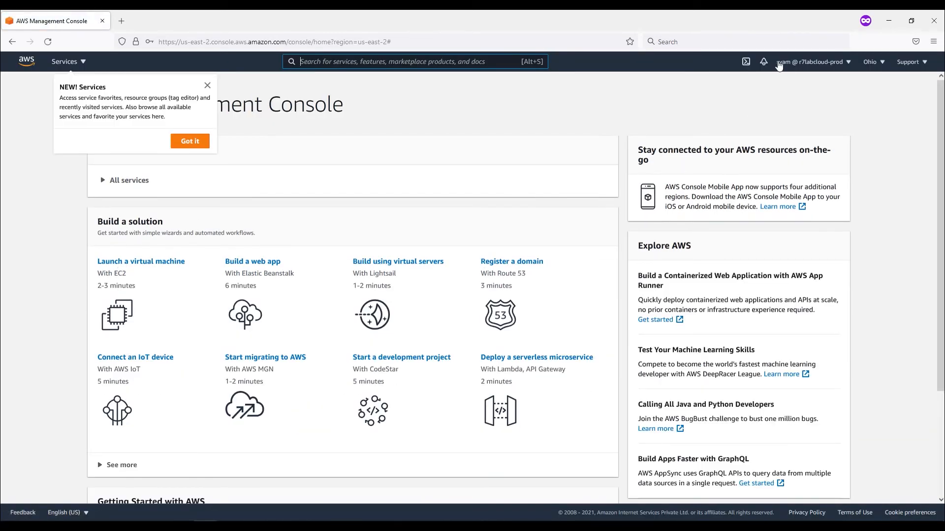
pyautogui.click(207, 87)
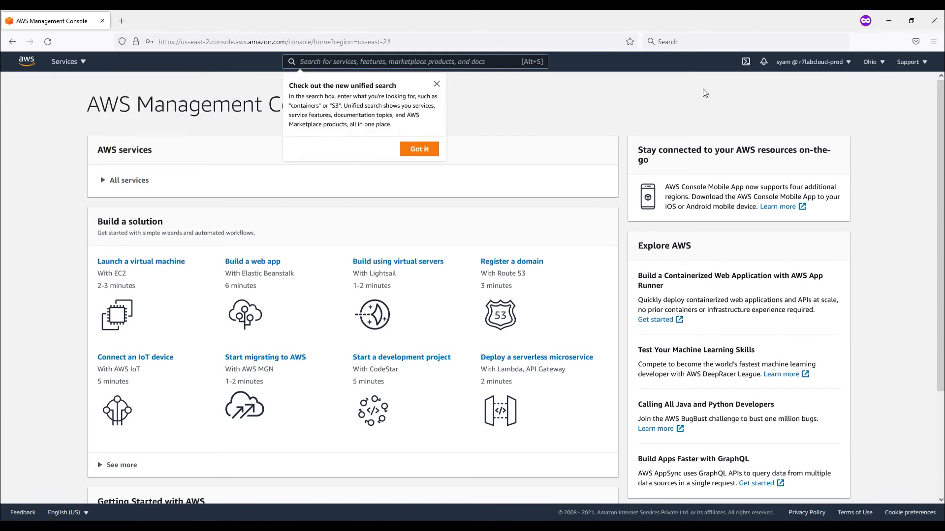
pyautogui.click(437, 85)
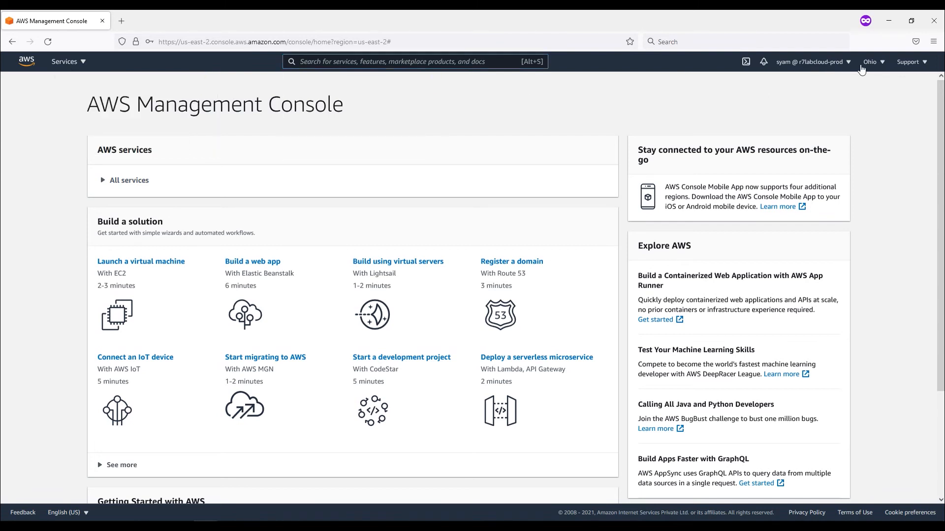
# Open the EC2 and RDS consoles from the services list, each in its own browser tab.
pyautogui.click(81, 62)
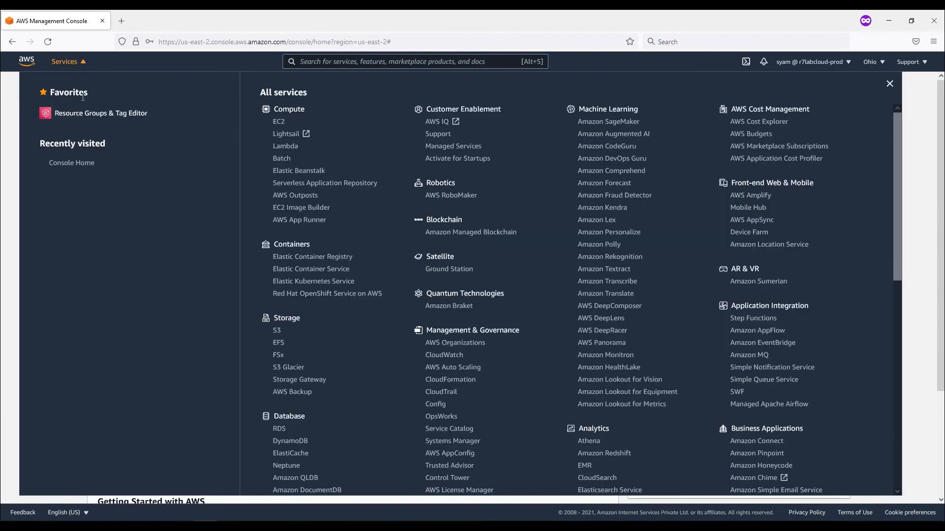
pyautogui.rightClick(281, 123)
pyautogui.click(295, 132)
pyautogui.rightClick(279, 428)
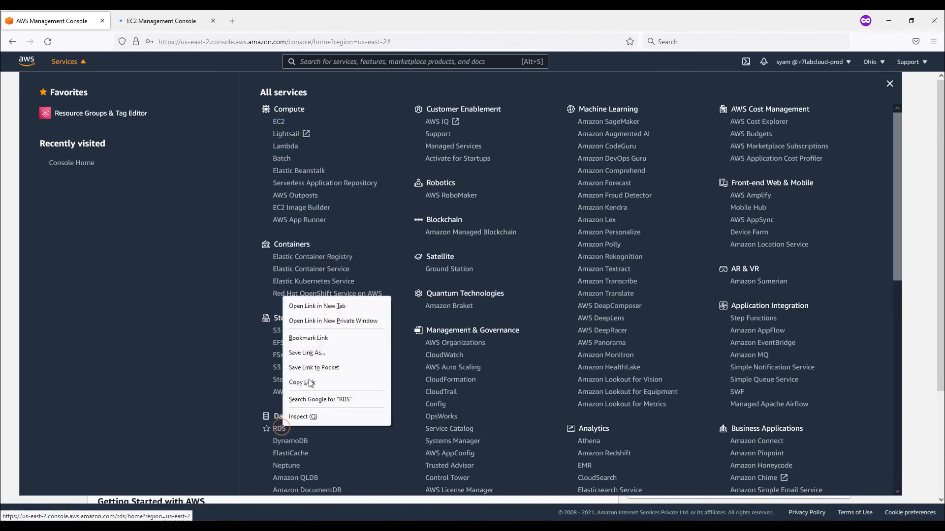
pyautogui.click(317, 306)
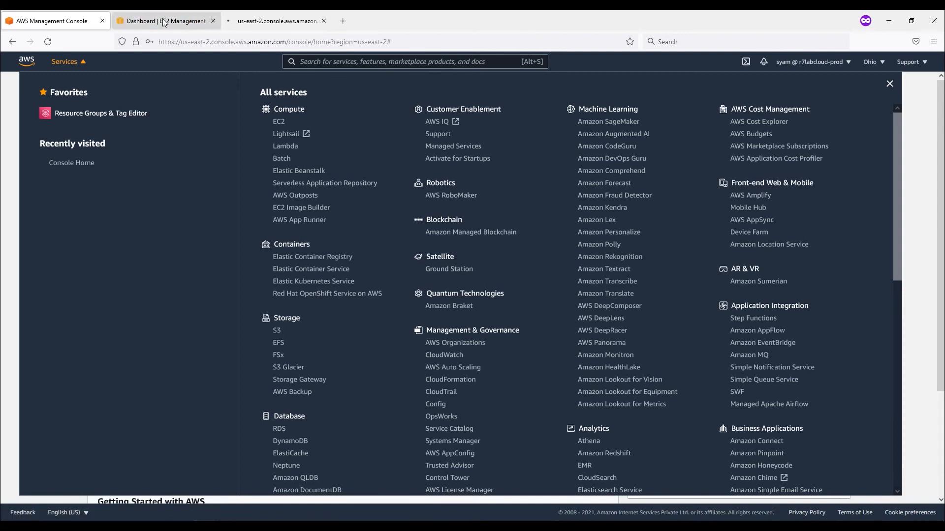
# Open the running instances in the EC2 console and remove the instance state filter.
pyautogui.click(164, 22)
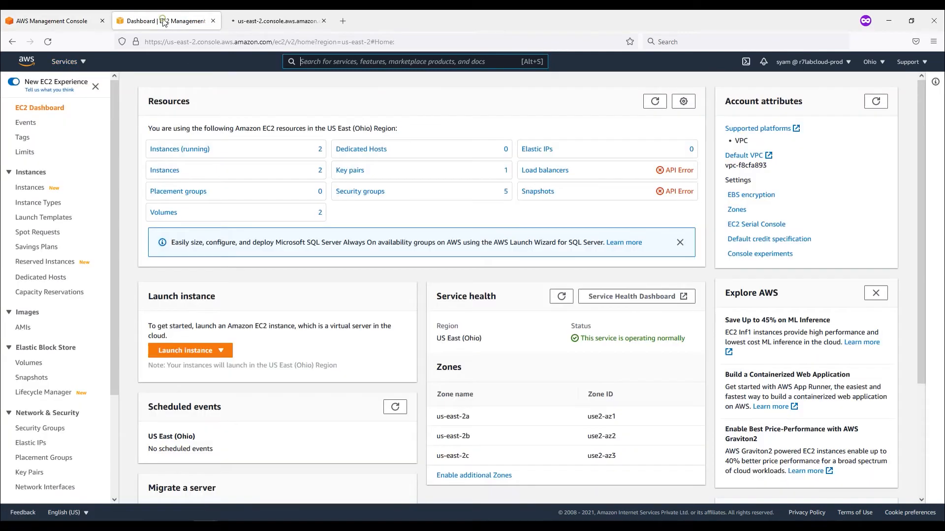
pyautogui.click(166, 151)
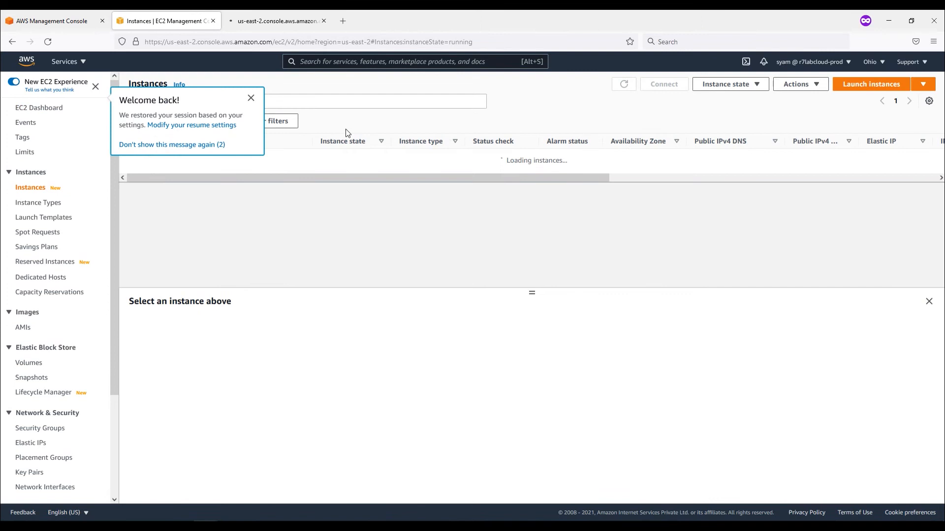
pyautogui.click(251, 98)
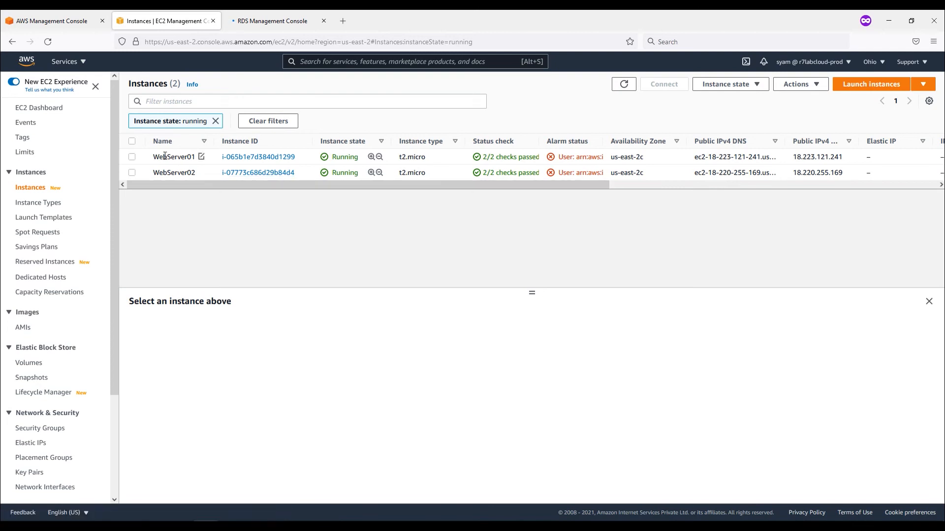
pyautogui.click(132, 158)
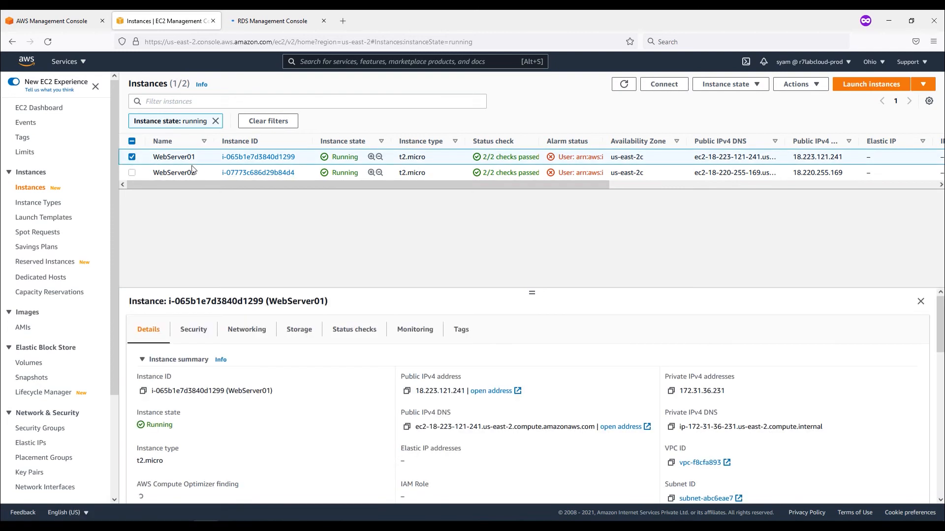
pyautogui.click(215, 121)
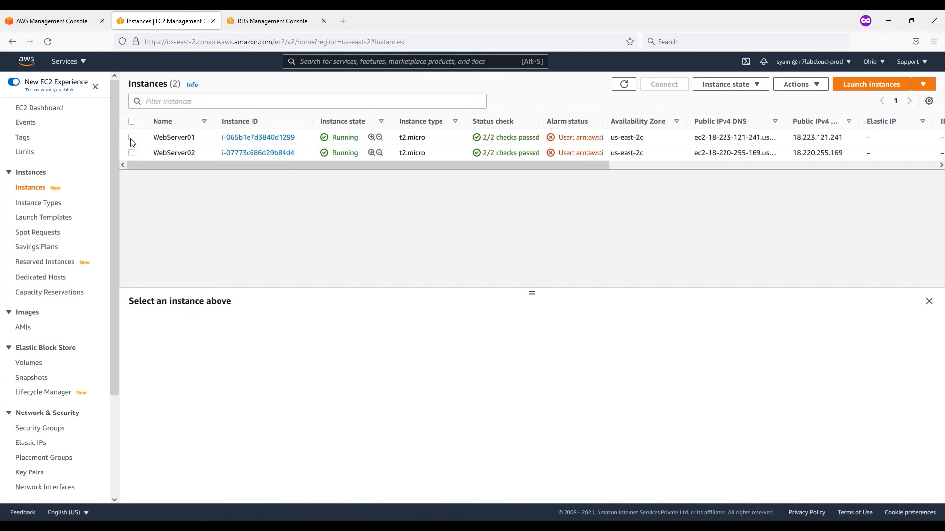
# Select WebServer01 and examine its Environment tag.
pyautogui.click(131, 137)
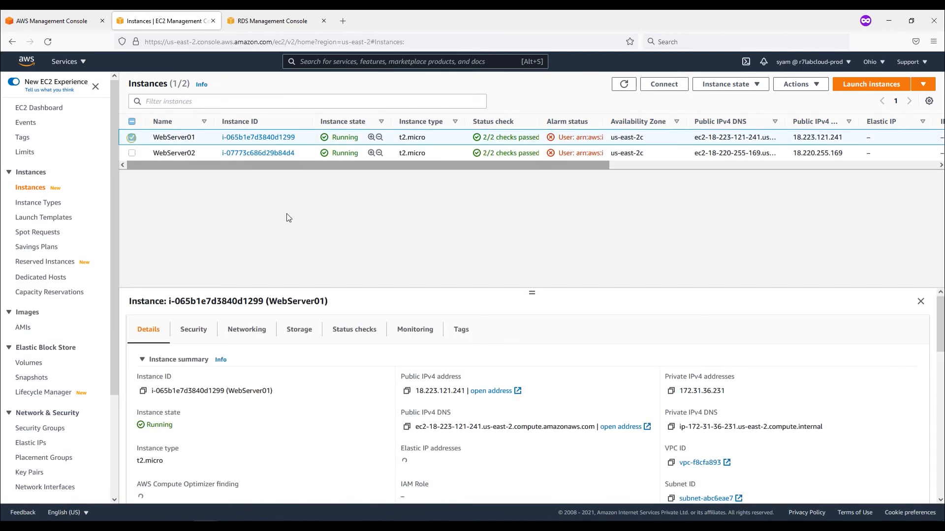
pyautogui.click(466, 337)
pyautogui.moveTo(578, 431); pyautogui.dragTo(553, 431)
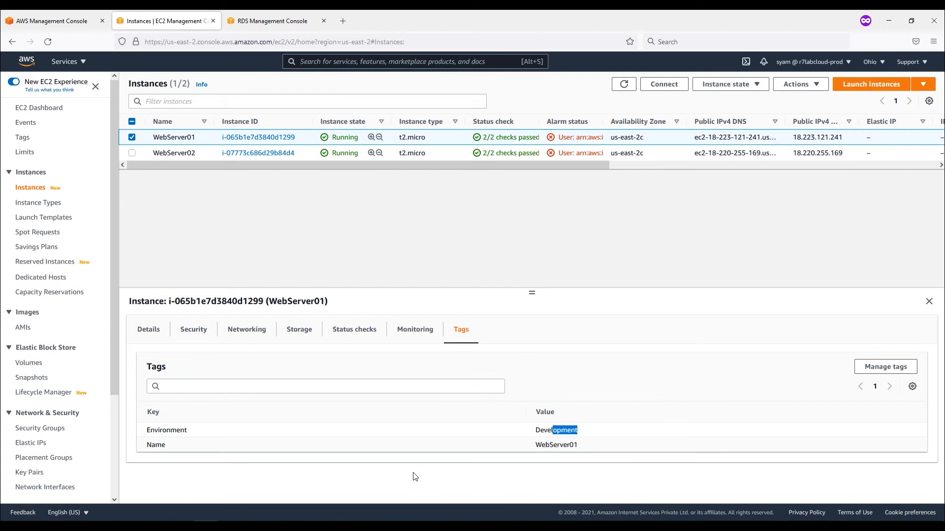
# Switch to abac-iam-policy.json in Notepad and examine the ProjectTeam and Environment tag conditions and the allowed EC2 actions.
pyautogui.hotkey('alt', 'Tab')
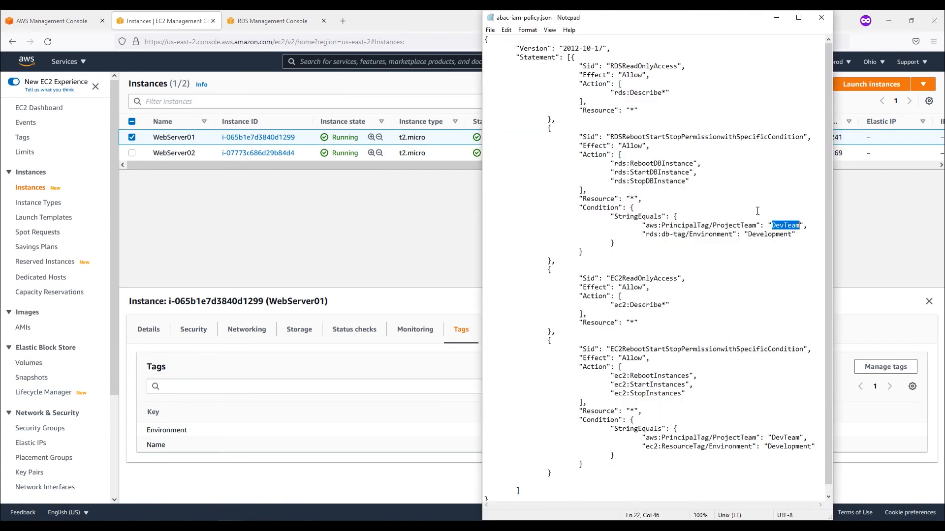
pyautogui.click(715, 229)
pyautogui.moveTo(714, 227); pyautogui.dragTo(800, 227)
pyautogui.moveTo(670, 228); pyautogui.dragTo(803, 230)
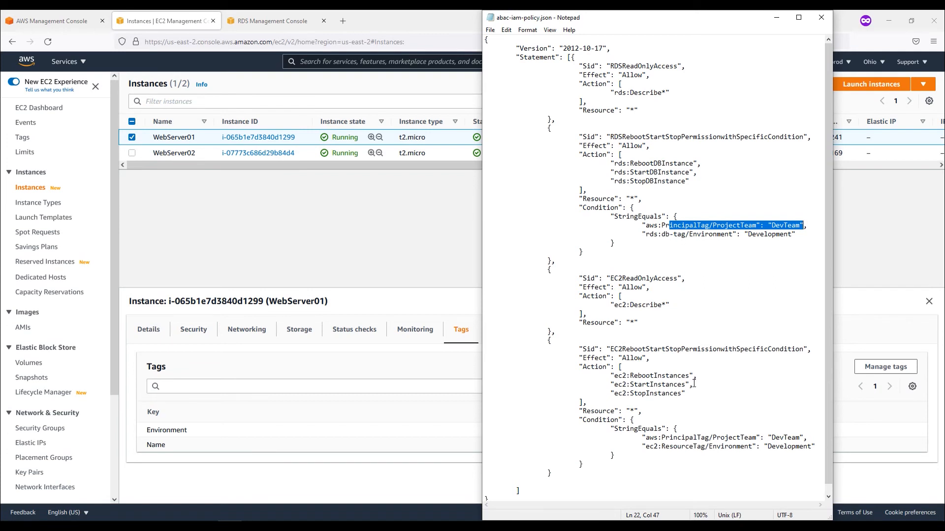
pyautogui.scroll(-1, 693, 383)
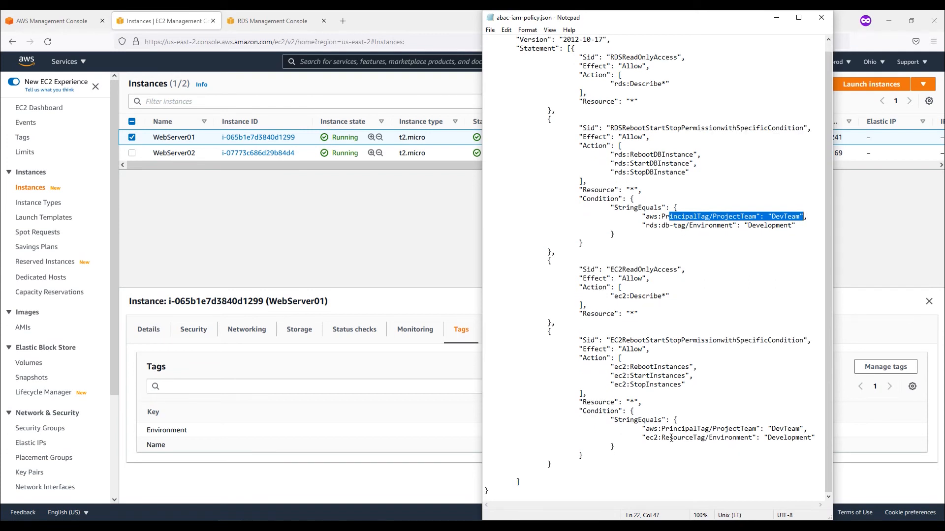
pyautogui.moveTo(650, 440); pyautogui.dragTo(811, 438)
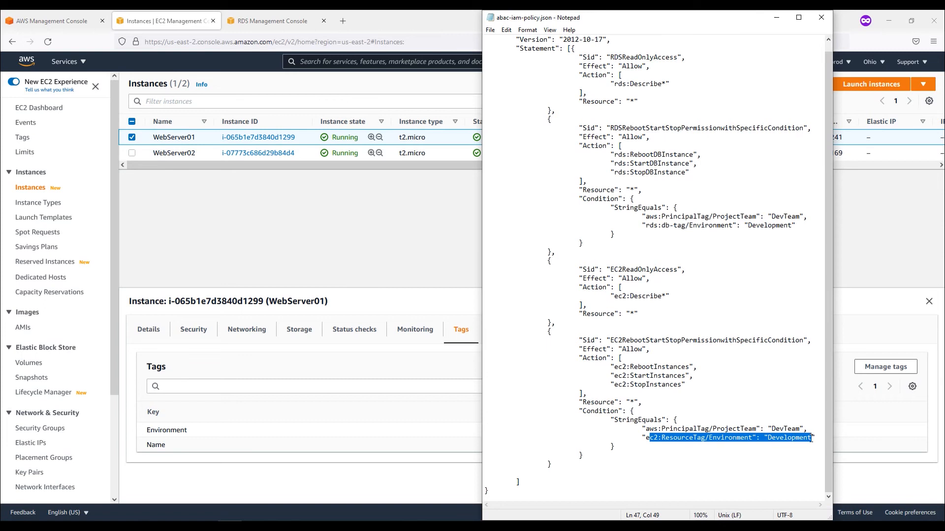
pyautogui.moveTo(598, 370); pyautogui.dragTo(677, 387)
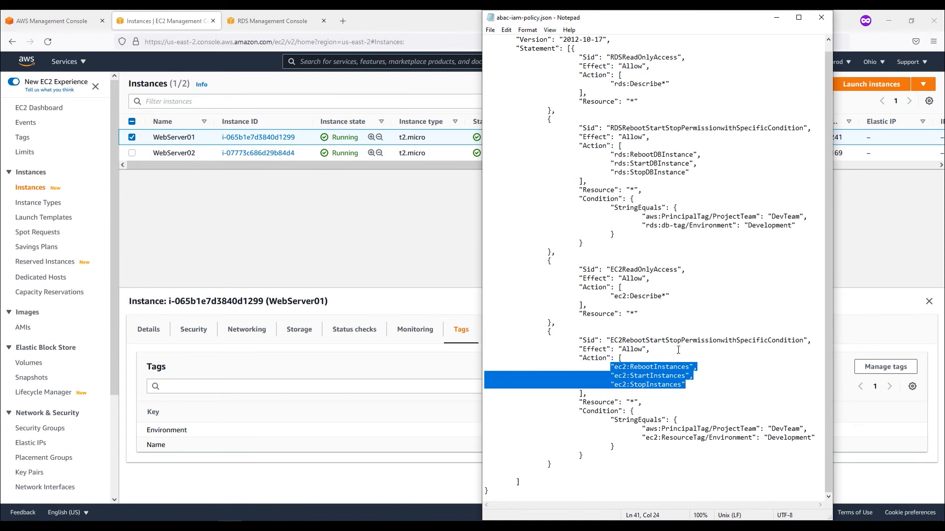
pyautogui.moveTo(676, 301); pyautogui.dragTo(600, 293)
pyautogui.click(705, 445)
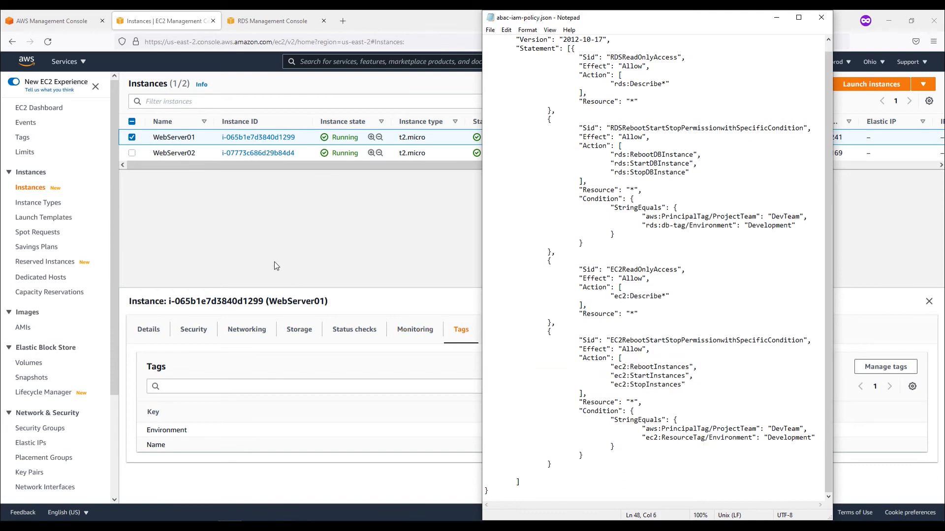
# Return to the EC2 console in the browser and stop the WebServer01 instance.
pyautogui.click(257, 213)
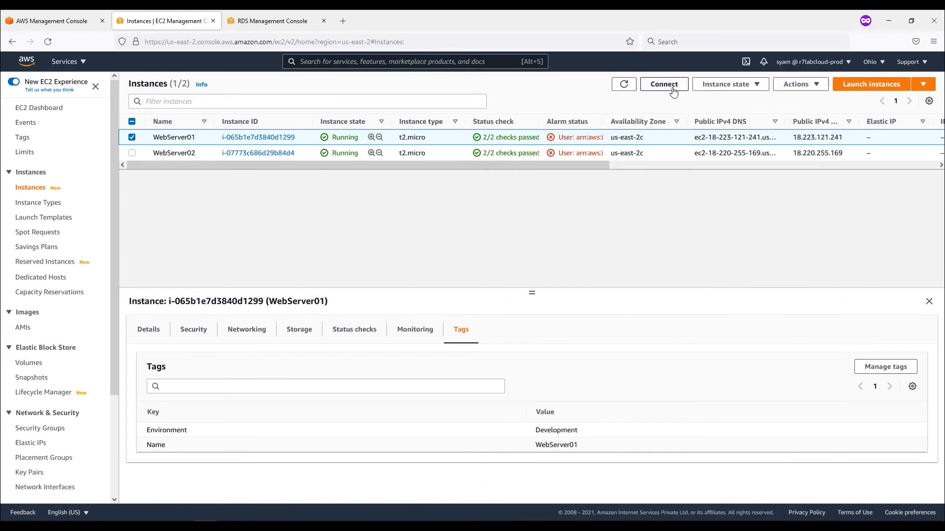
pyautogui.click(733, 87)
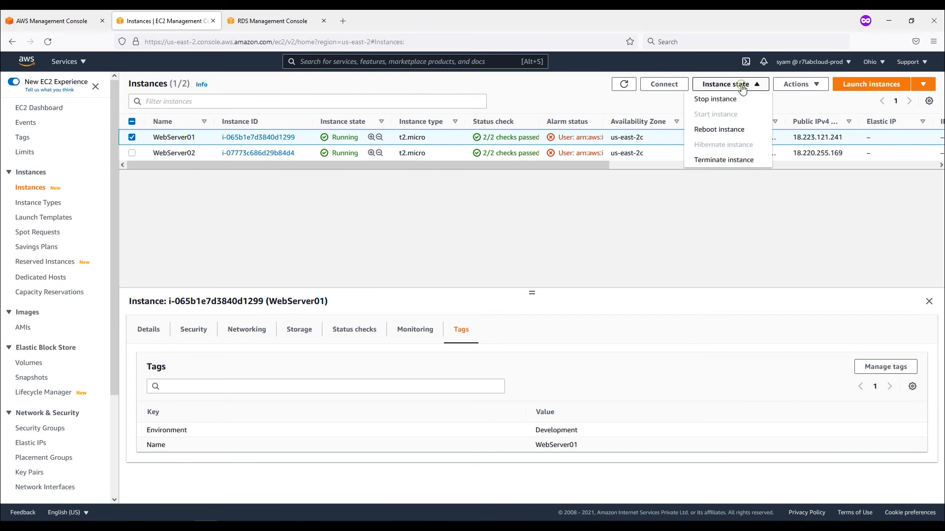
pyautogui.click(724, 108)
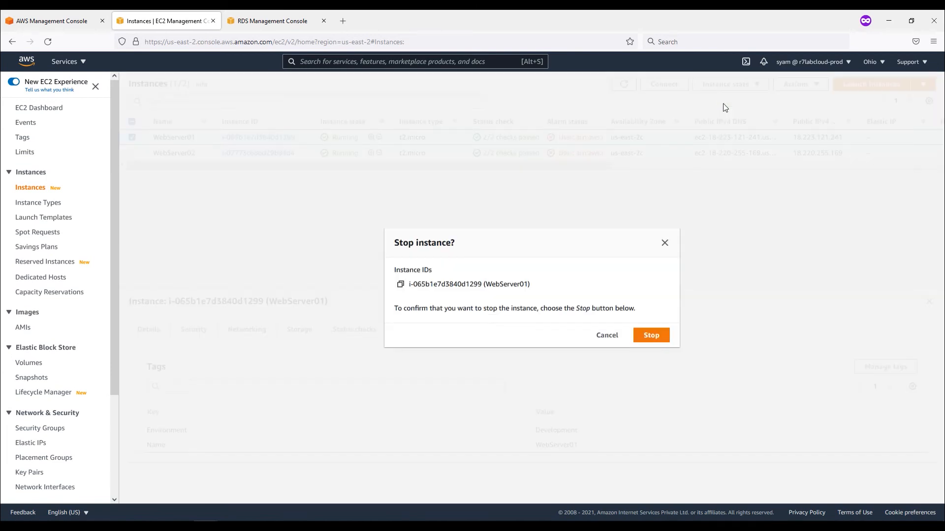
pyautogui.click(651, 336)
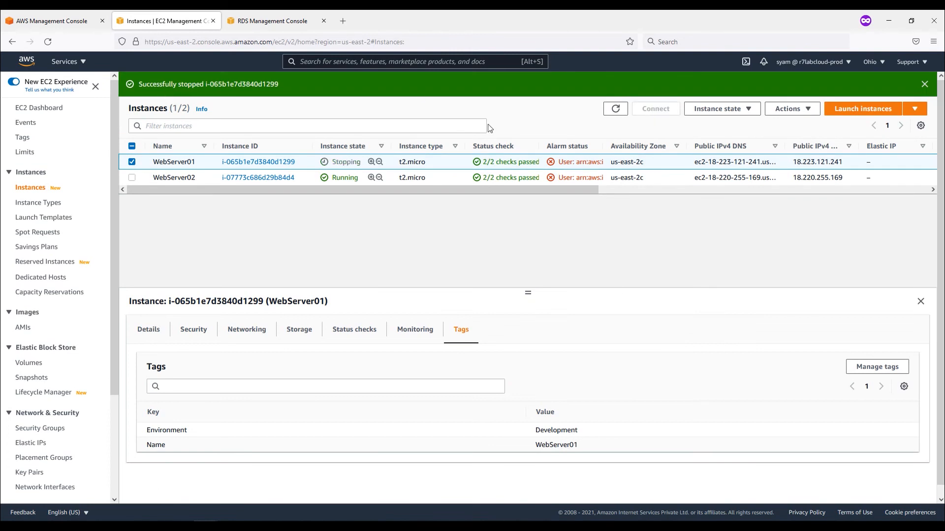
# Select only WebServer02, check its Environment tag, and try to stop the instance.
pyautogui.click(131, 177)
pyautogui.click(132, 162)
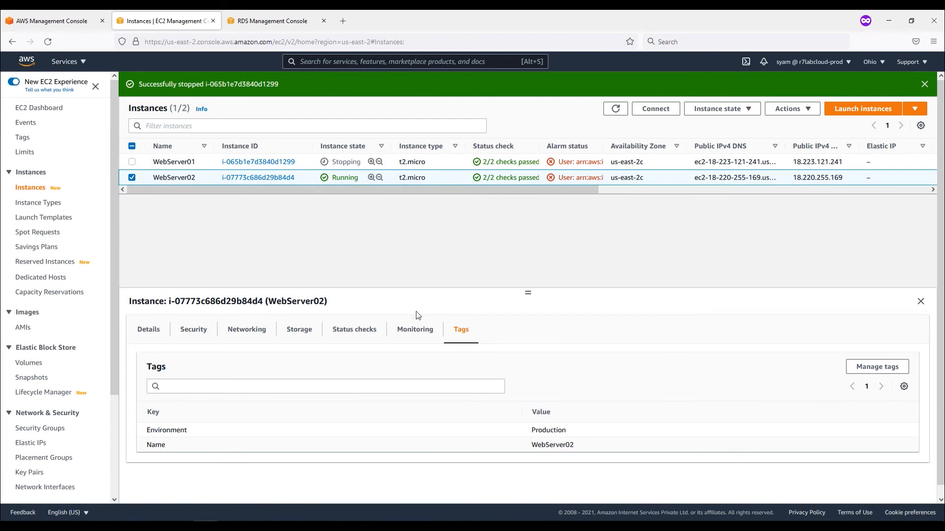
pyautogui.moveTo(532, 430); pyautogui.dragTo(572, 435)
pyautogui.click(733, 113)
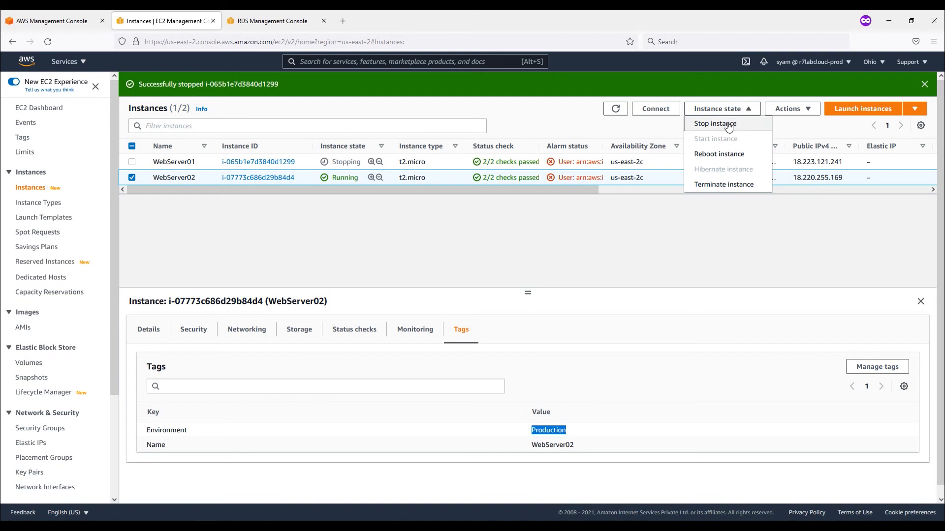
pyautogui.click(728, 126)
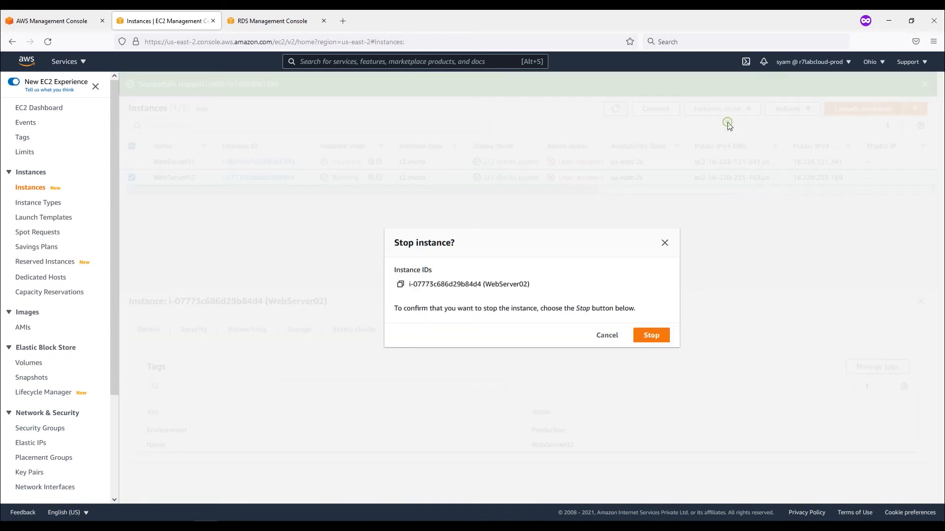
pyautogui.click(643, 337)
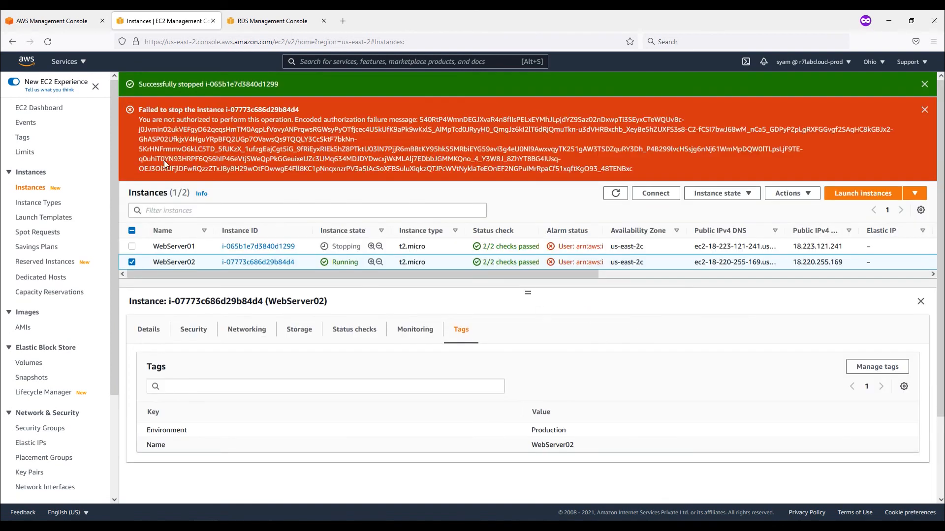
# Read and dismiss the notification about stopping WebServer02, and refresh the instances list.
pyautogui.moveTo(139, 108); pyautogui.dragTo(280, 121)
pyautogui.click(173, 134)
pyautogui.moveTo(141, 120); pyautogui.dragTo(292, 123)
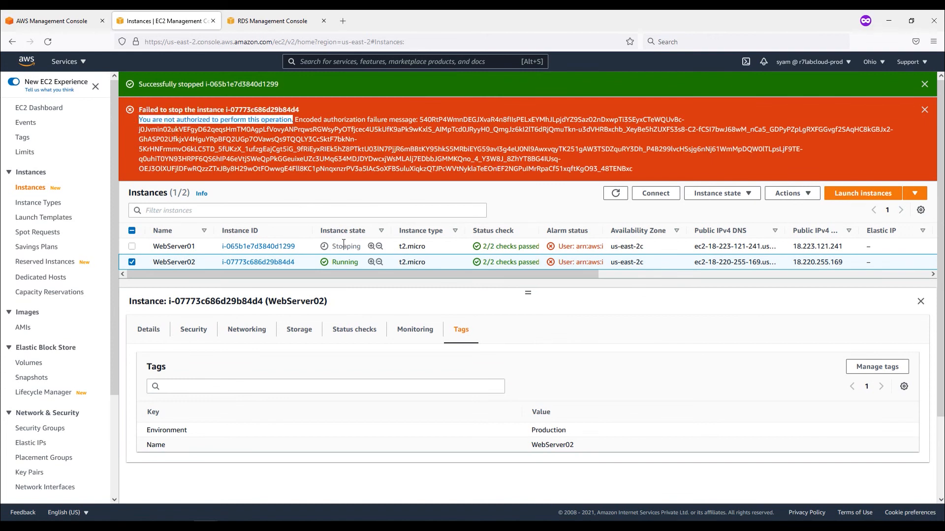
pyautogui.click(925, 110)
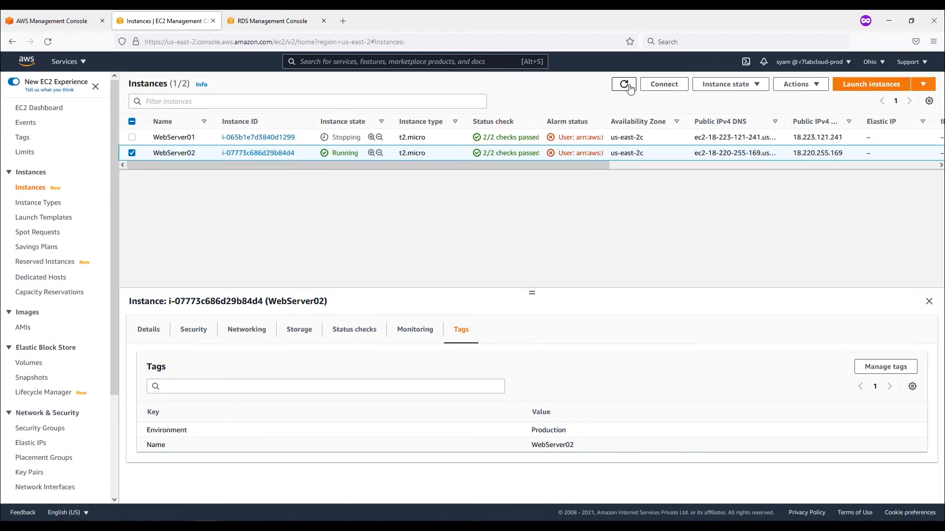
pyautogui.click(624, 84)
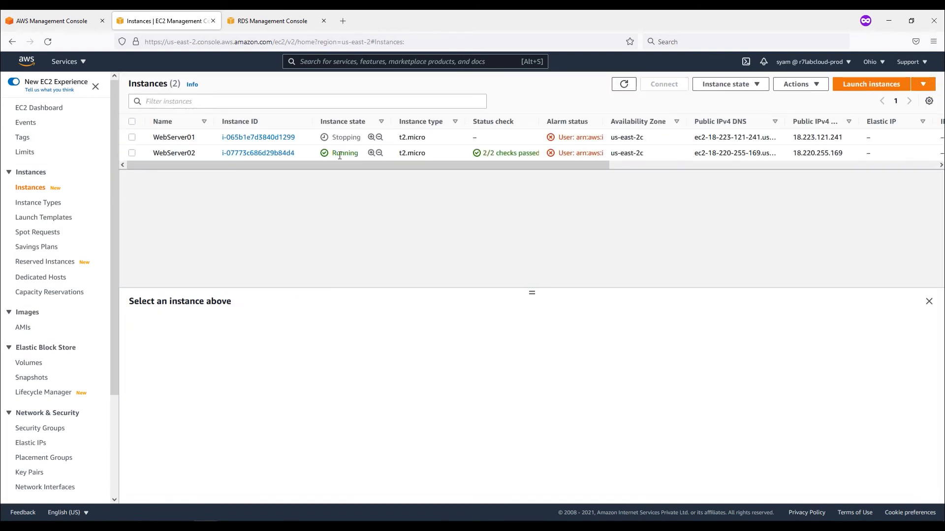
# Switch to the RDS console, examine the tags of database-1, and return to the databases list.
pyautogui.click(264, 24)
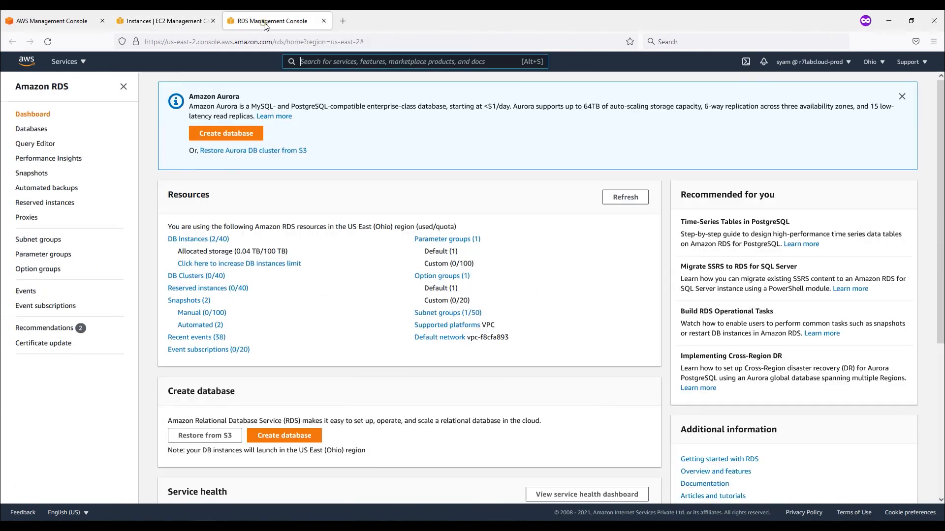
pyautogui.click(31, 130)
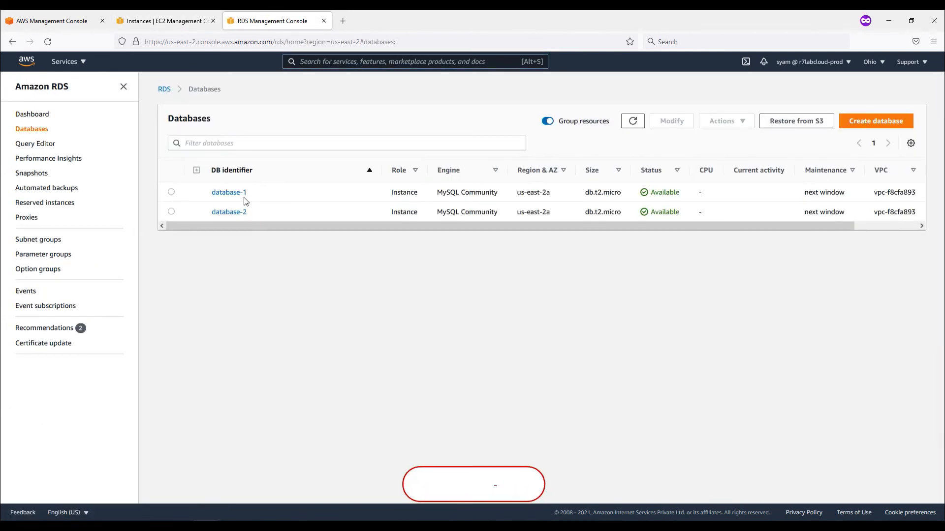
pyautogui.click(229, 195)
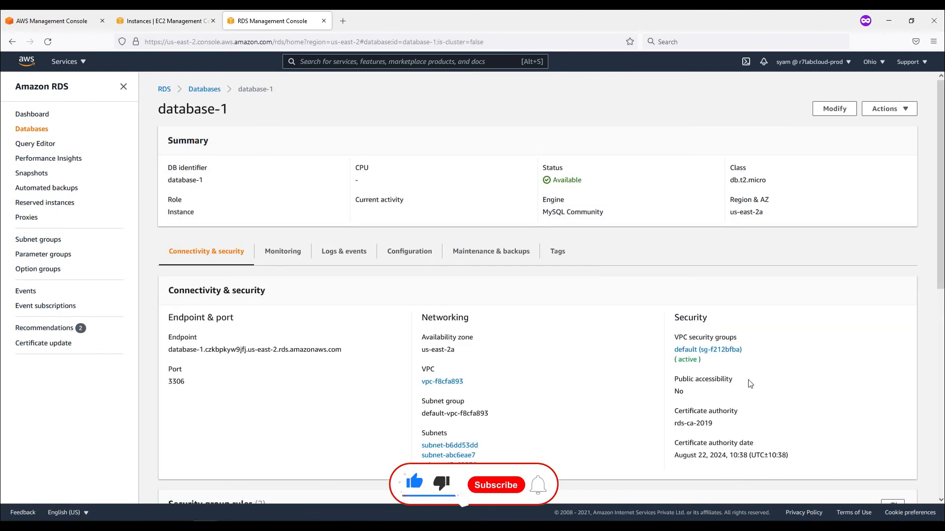
pyautogui.click(557, 251)
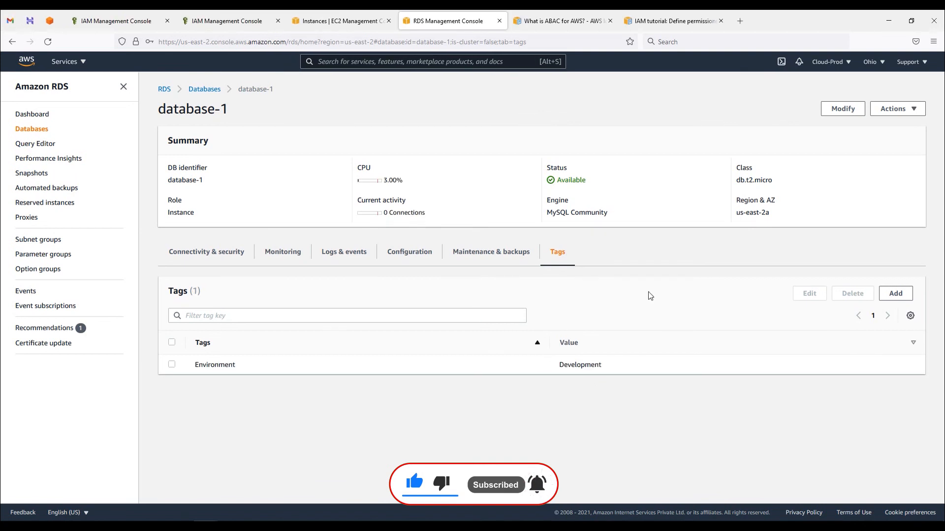
pyautogui.click(19, 130)
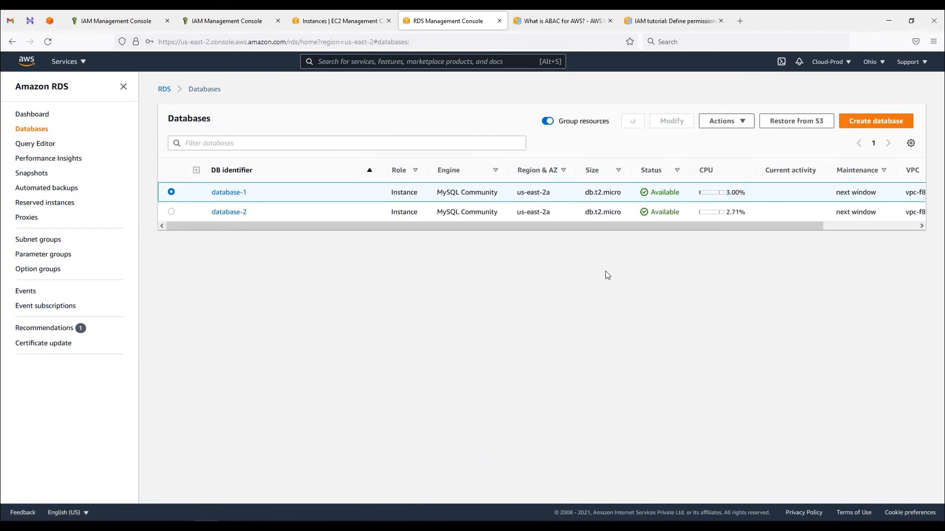
# Open the ABAC-Demo policy in the administrator's IAM console and examine its RDS statements, including the rds:ListTagsForResource action.
pyautogui.click(231, 21)
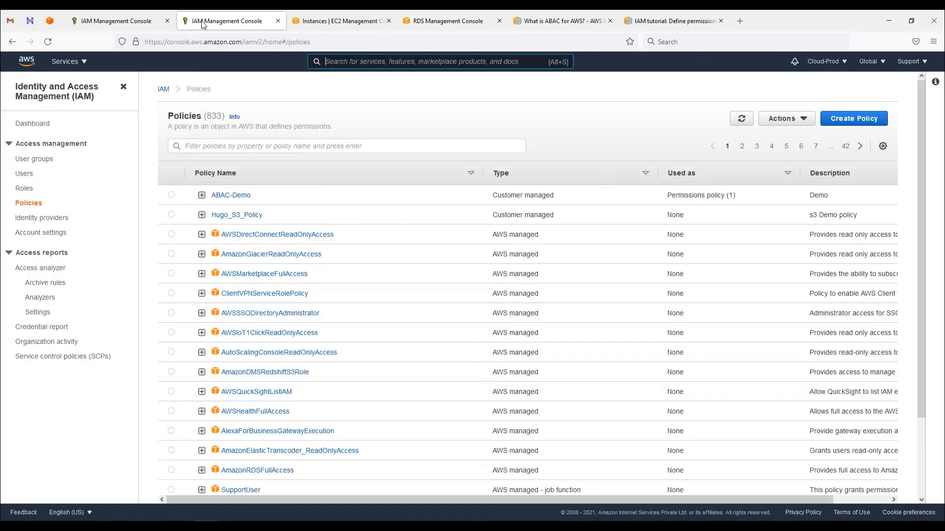
pyautogui.click(233, 196)
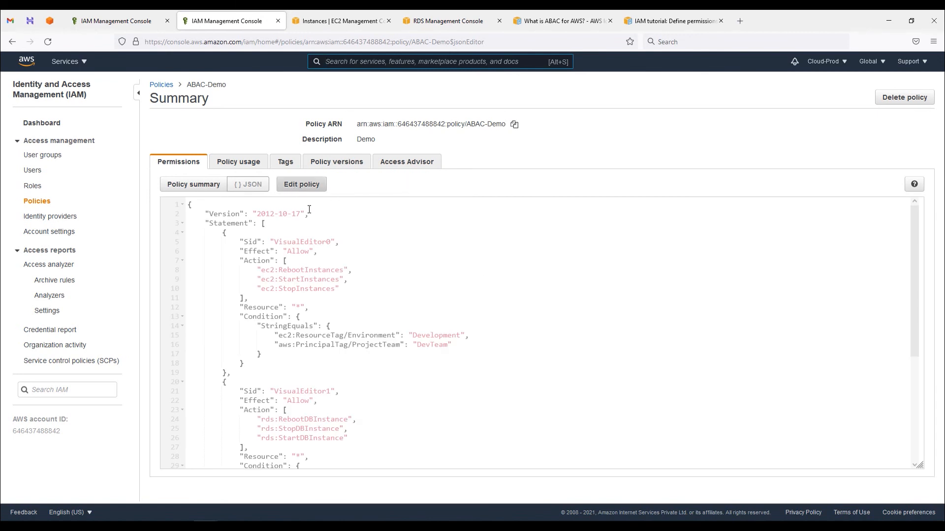
pyautogui.scroll(-5, 281, 433)
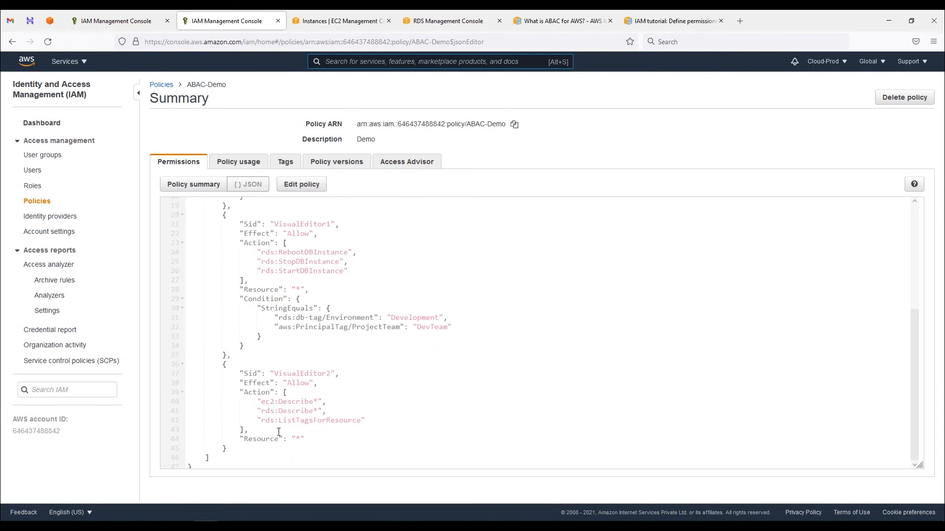
pyautogui.moveTo(261, 422); pyautogui.dragTo(344, 420)
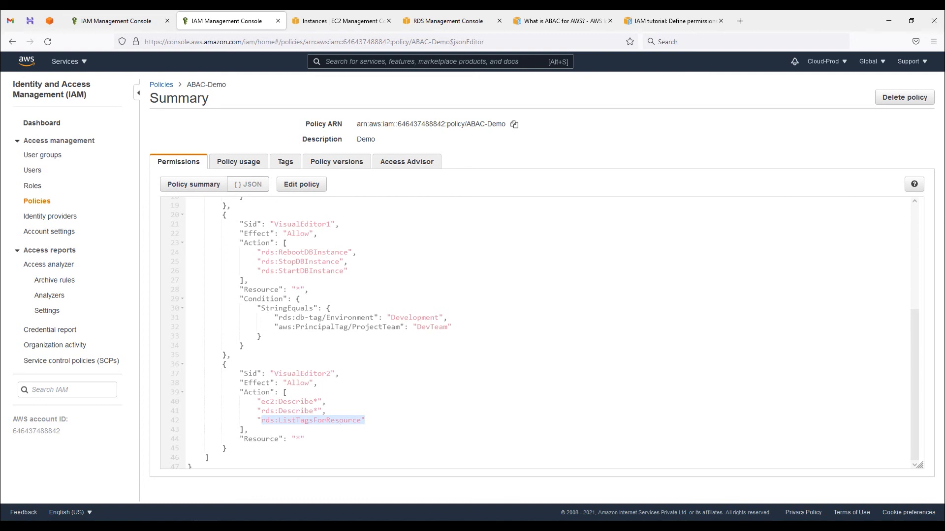
# Return to the DevTeam user's RDS console window and check the Environment tag of database-1.
pyautogui.click(251, 492)
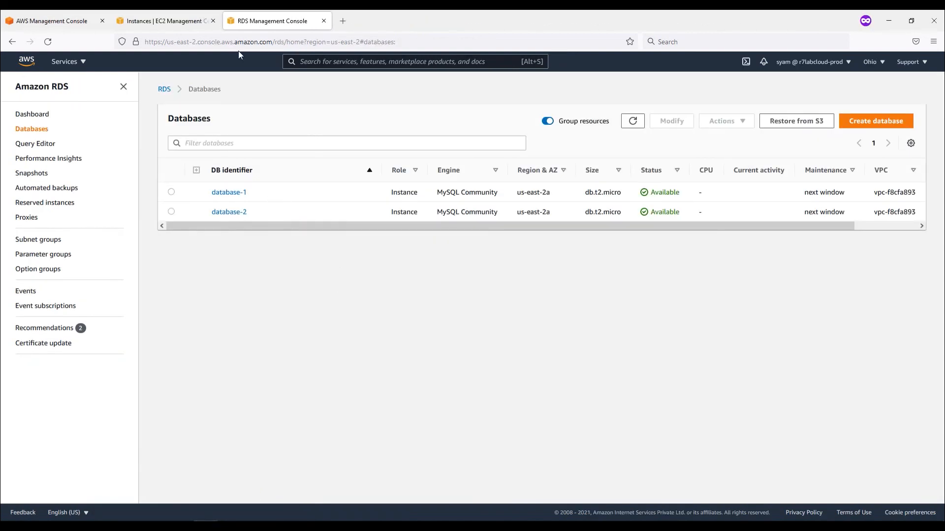
pyautogui.click(235, 193)
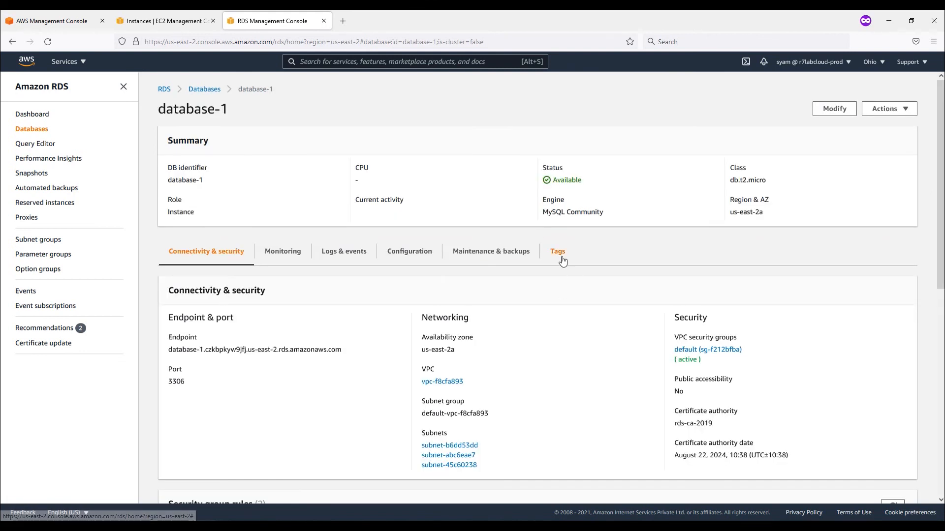
pyautogui.click(561, 259)
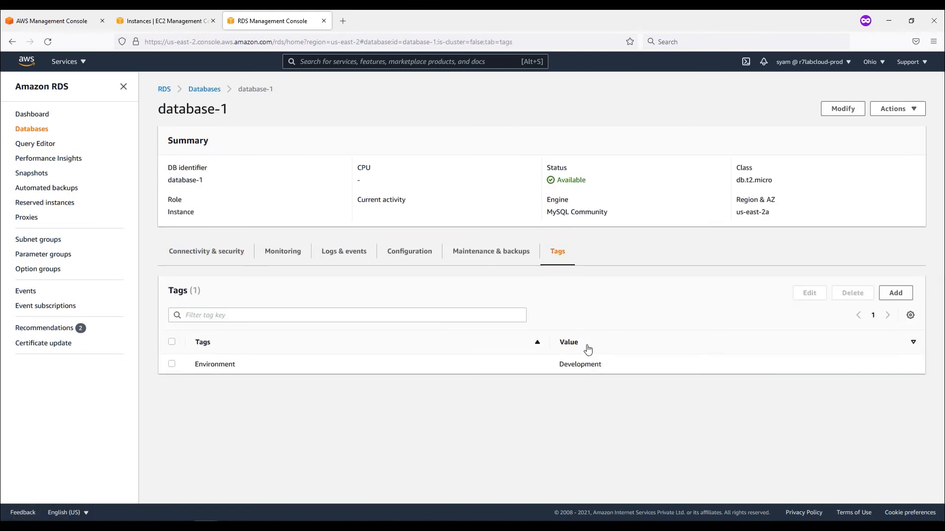
pyautogui.moveTo(592, 372); pyautogui.dragTo(197, 363)
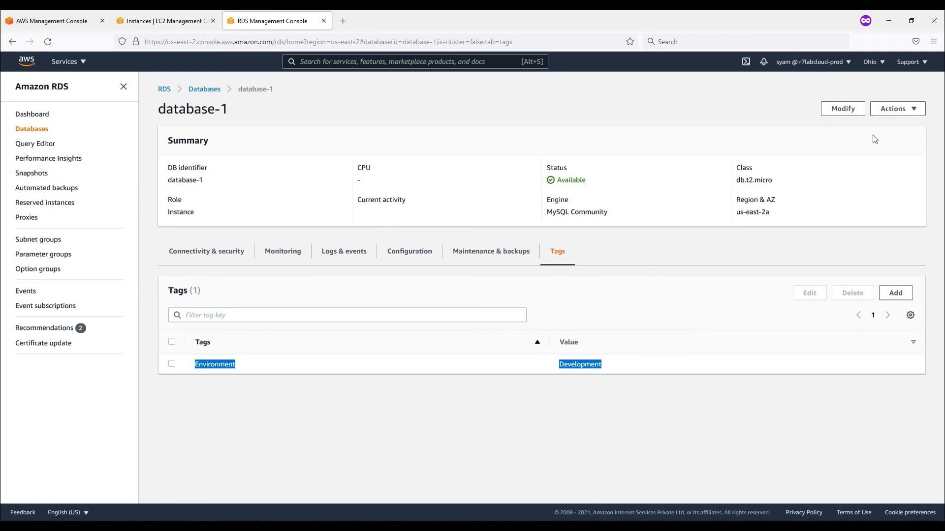
pyautogui.click(905, 108)
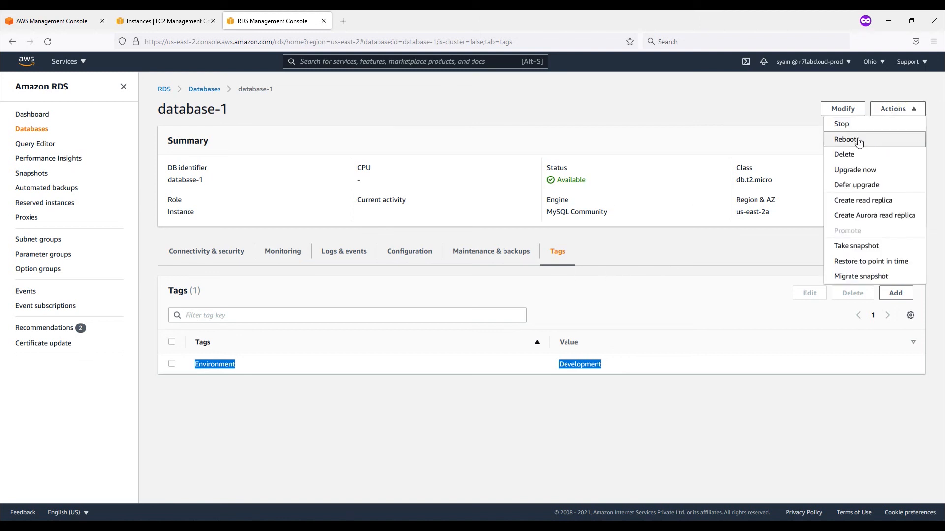
pyautogui.click(849, 124)
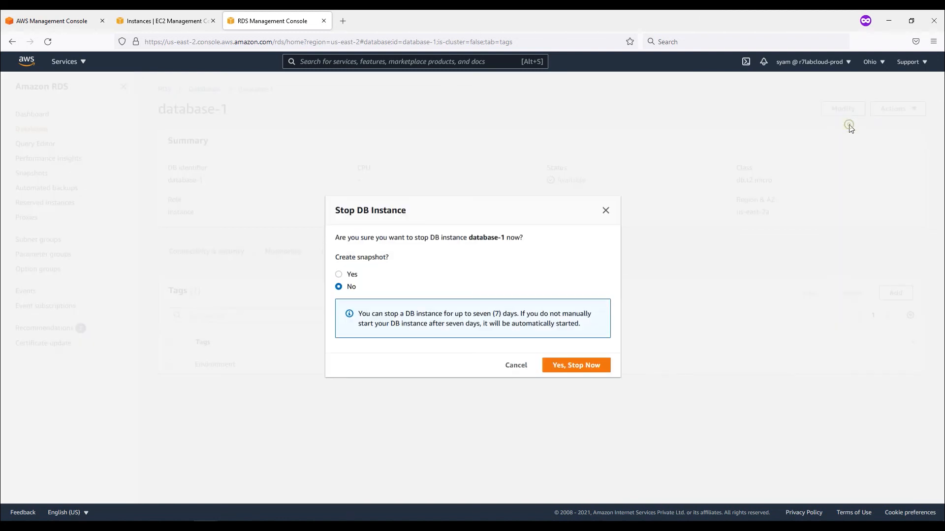
pyautogui.click(606, 211)
# Reboot the database-1 DB instance and check its status in the databases list.
pyautogui.click(895, 109)
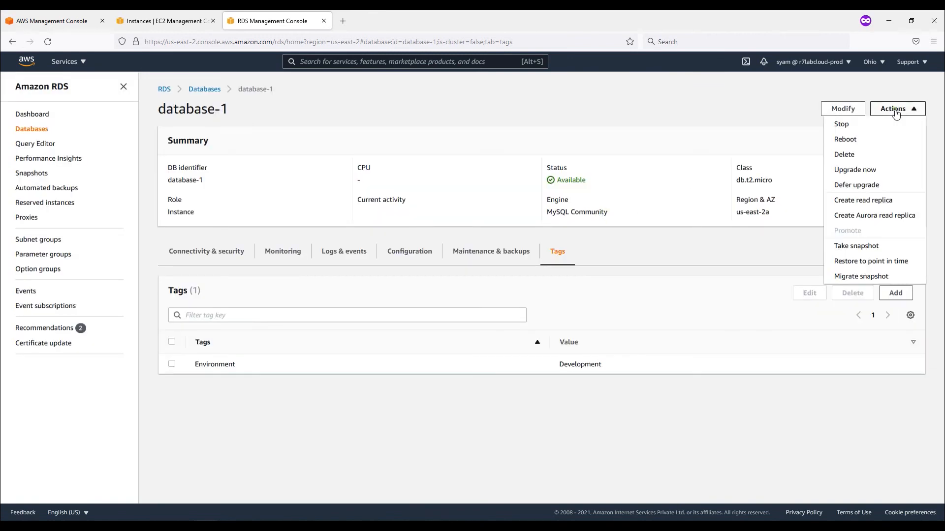
pyautogui.click(864, 139)
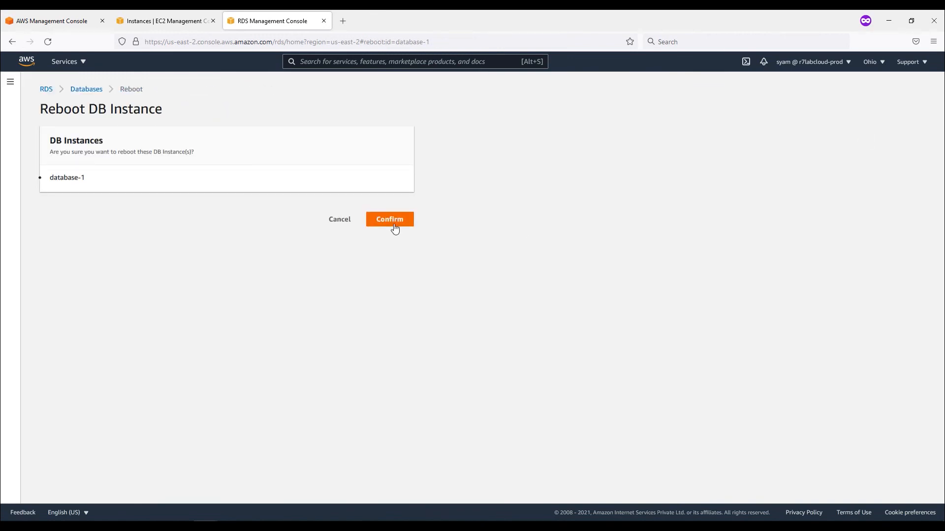
pyautogui.click(395, 225)
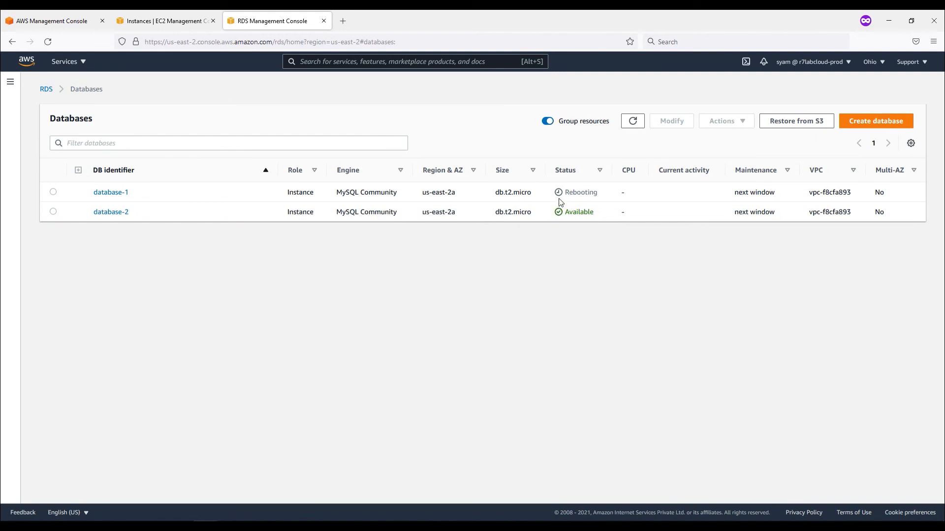
pyautogui.moveTo(557, 194); pyautogui.dragTo(610, 196)
# Open database-2 from the databases list and check its Environment tag.
pyautogui.click(95, 212)
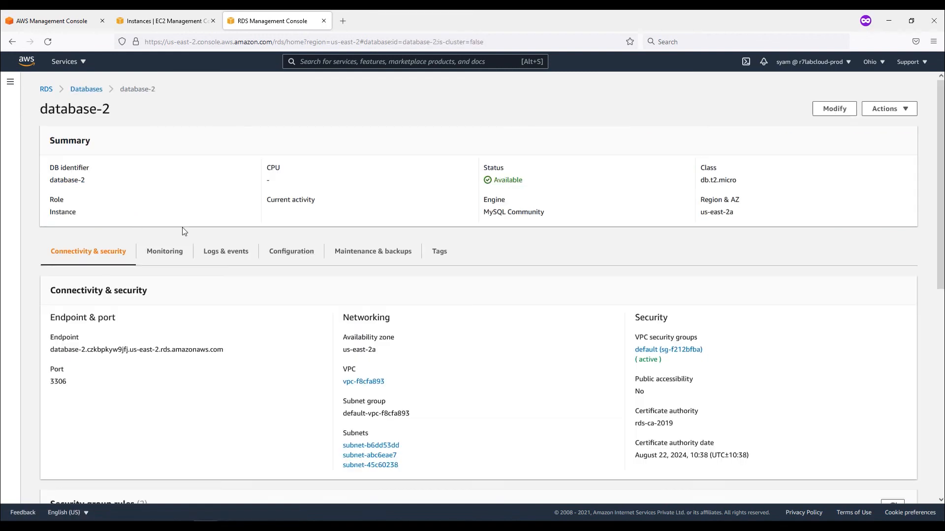
pyautogui.click(439, 252)
pyautogui.moveTo(563, 362); pyautogui.dragTo(85, 364)
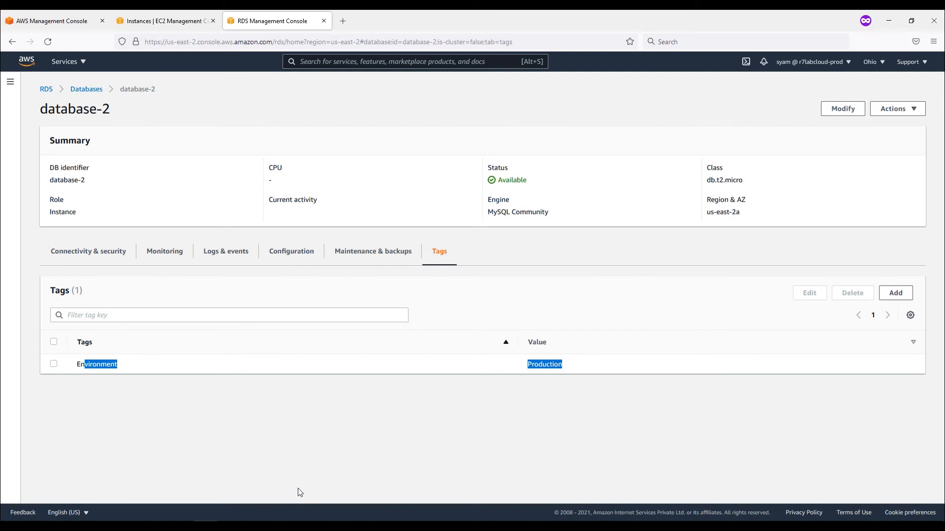
# Try to reboot the database-2 DB instance, read the response, and leave the reboot page.
pyautogui.click(905, 110)
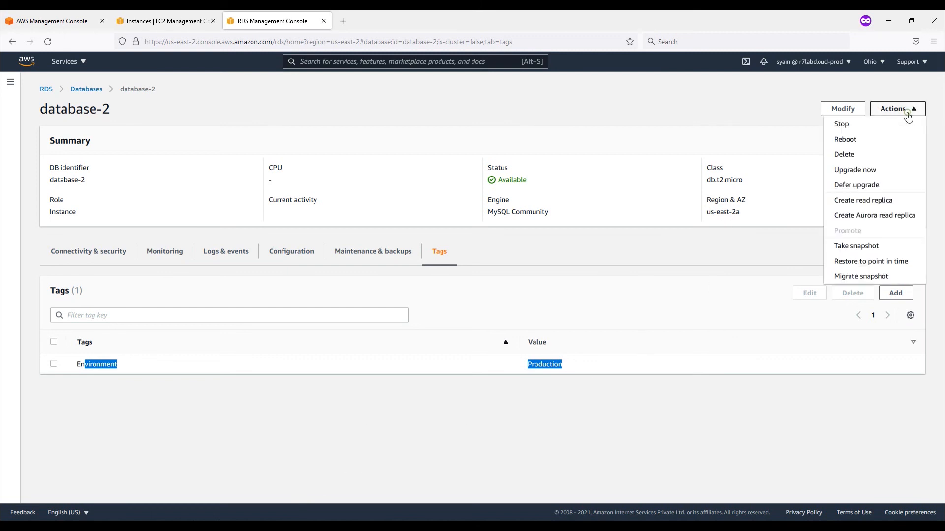
pyautogui.click(868, 142)
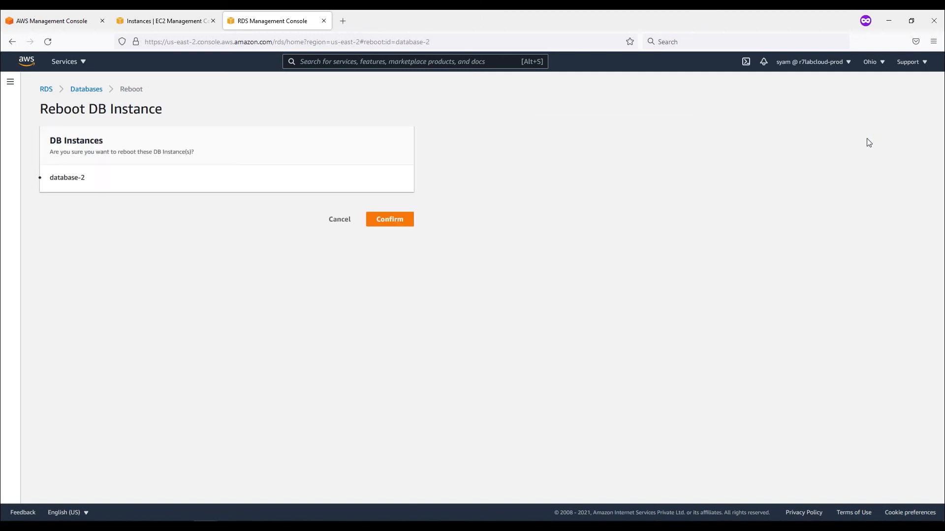
pyautogui.click(387, 220)
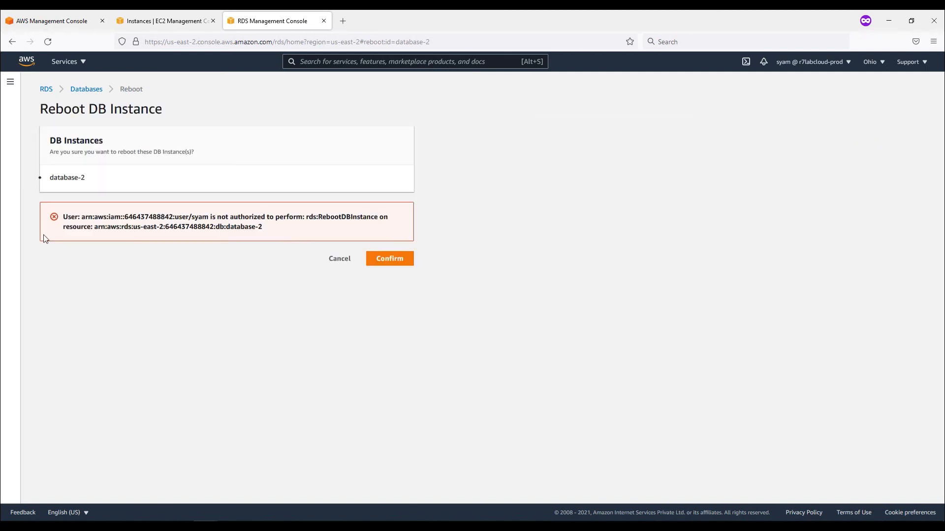
pyautogui.moveTo(62, 221); pyautogui.dragTo(280, 234)
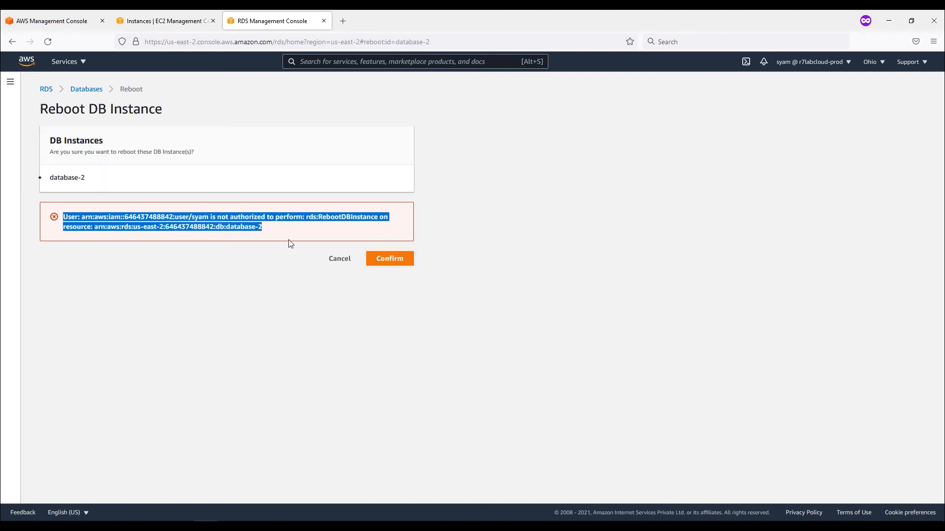
pyautogui.click(343, 261)
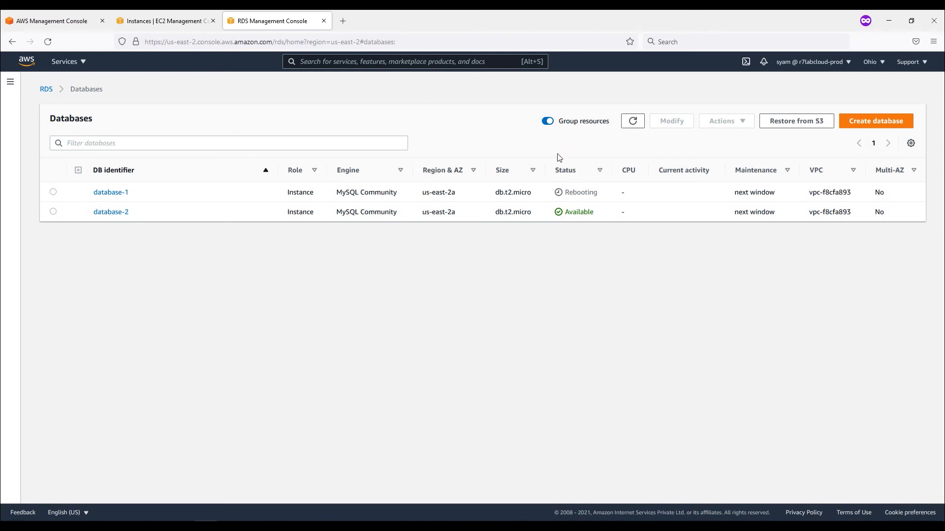
# Return to the EC2 console, start the WebServer01 instance, and refresh the instances list.
pyautogui.click(170, 22)
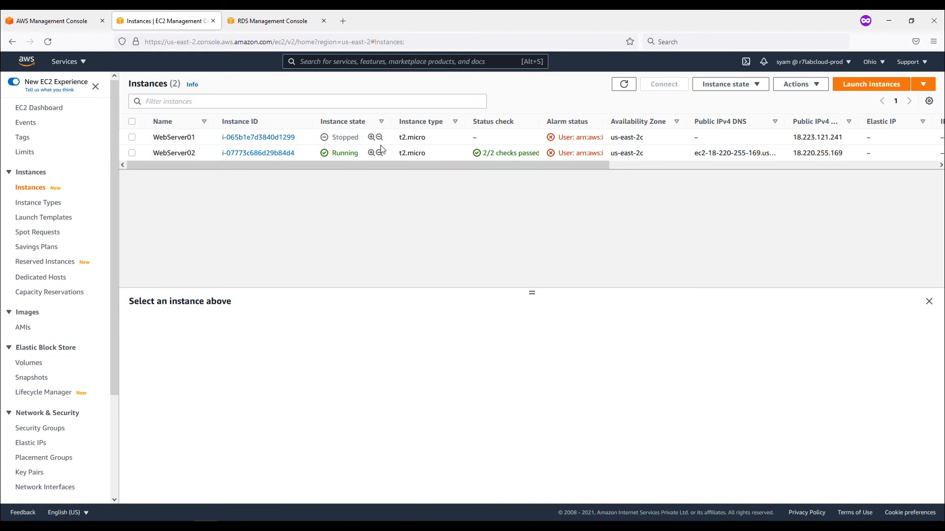
pyautogui.click(132, 137)
pyautogui.click(726, 84)
pyautogui.click(728, 110)
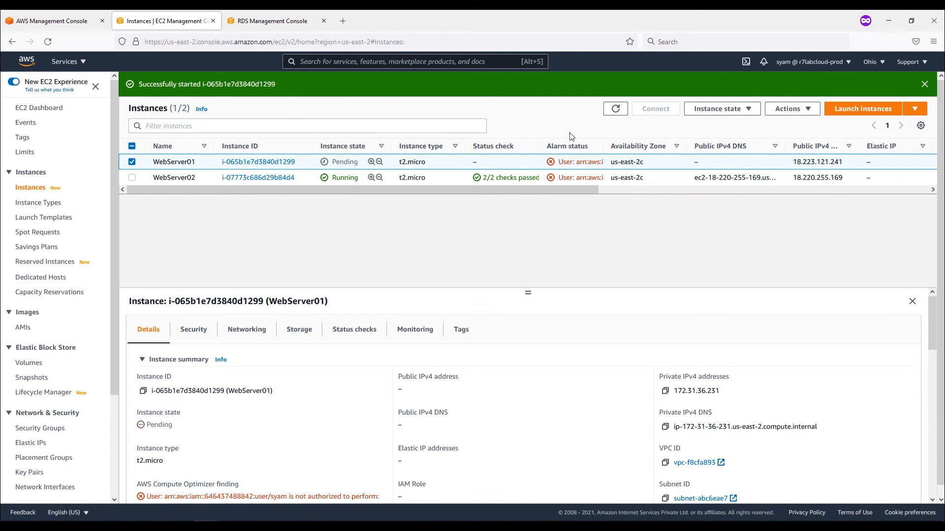
pyautogui.click(615, 108)
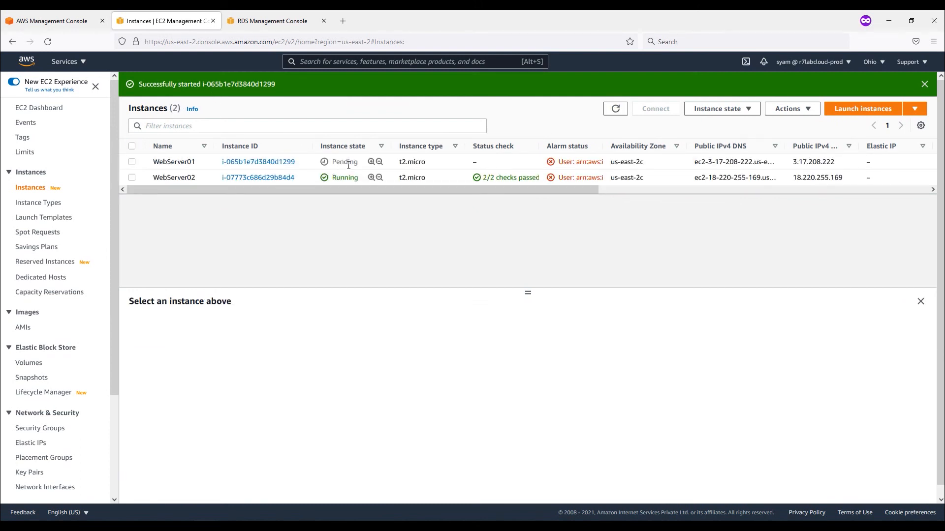